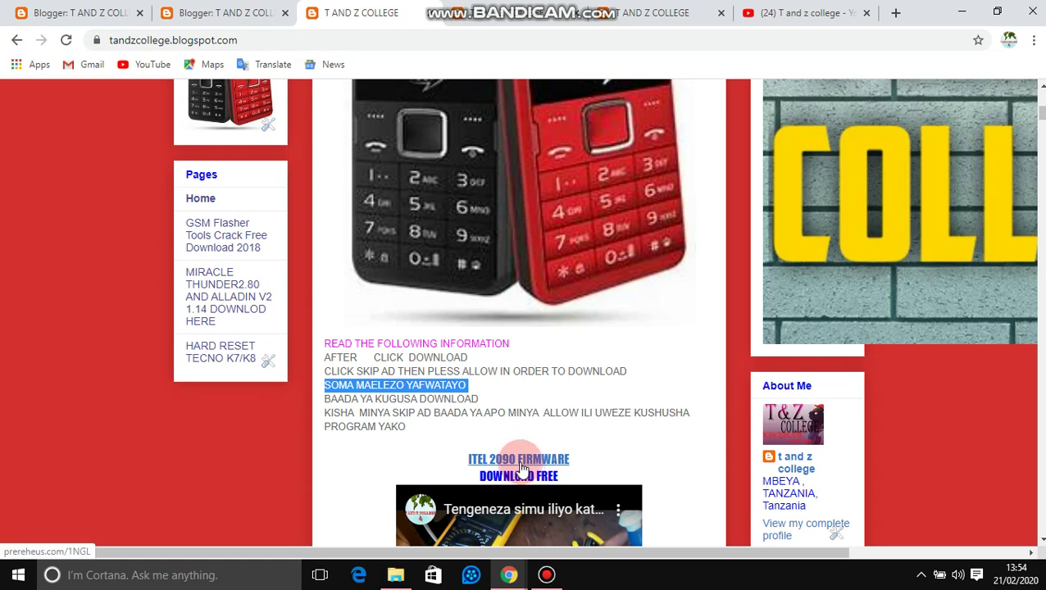
Step: Open the ITEL 2090 FIRMWARE DOWNLOAD FREE link from the T and Z College blog post
left_click(516, 467)
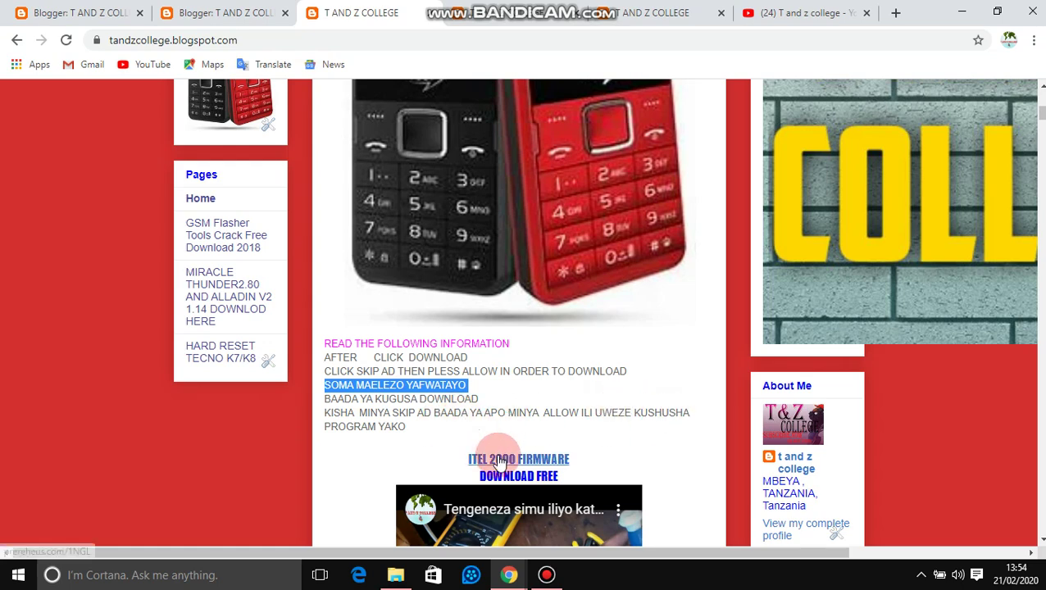
left_click(498, 458)
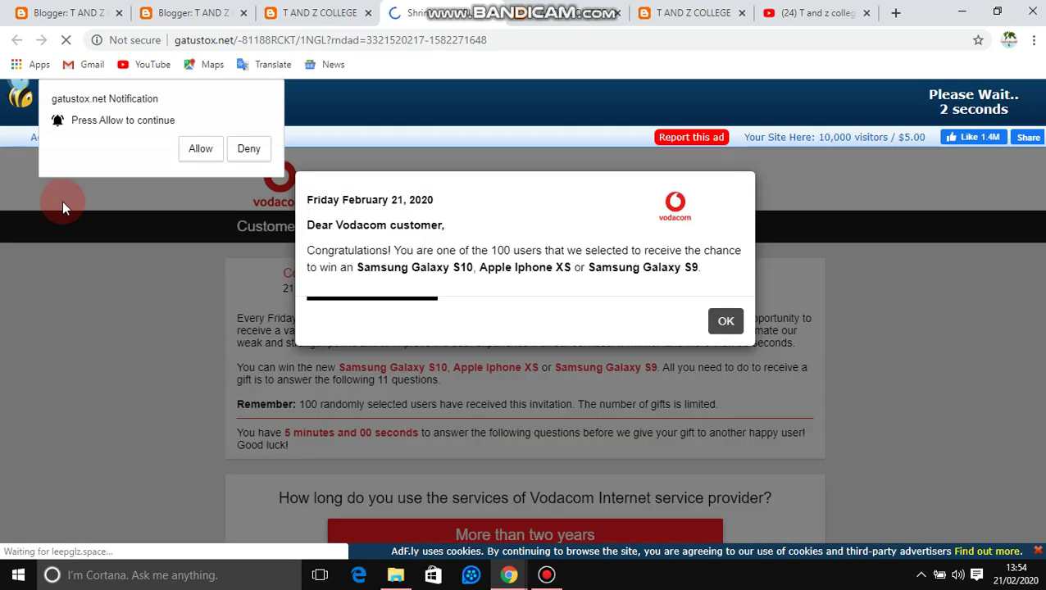
Step: Dismiss the Vodacom prize pop-up on the AdF.ly redirect page
left_click(732, 328)
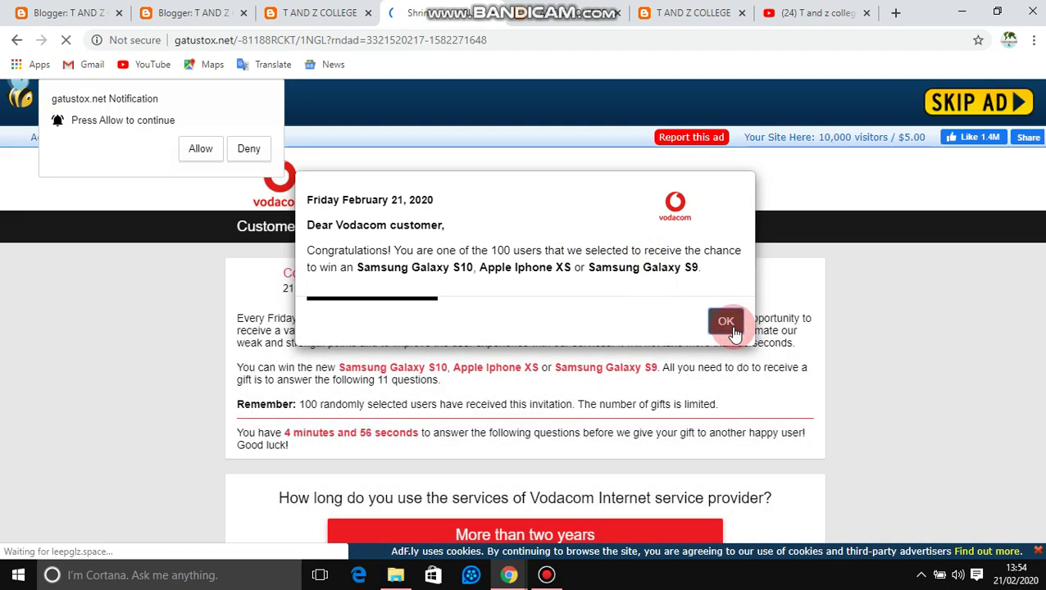
left_click(721, 316)
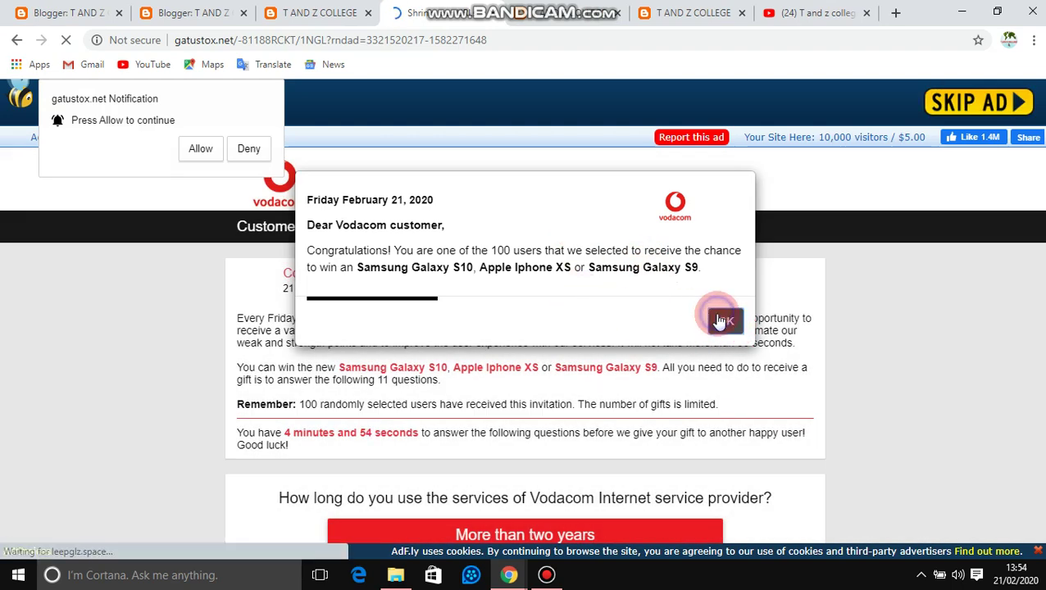
left_click(720, 319)
left_click(676, 204)
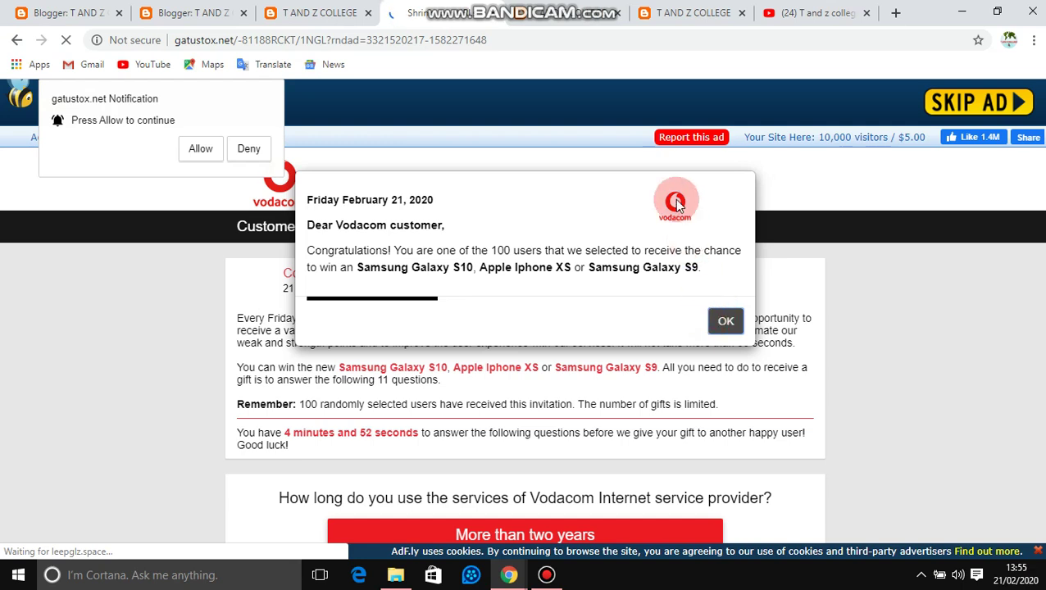
Step: Skip the ad and get past the notification prompts to reach the Google Drive file page
left_click(981, 105)
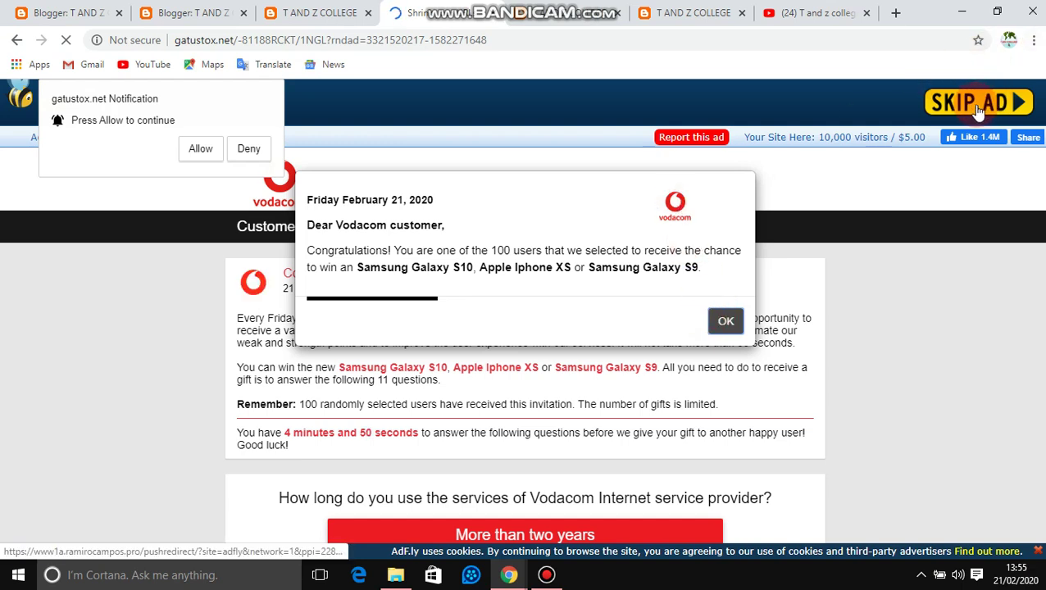
left_click(548, 85)
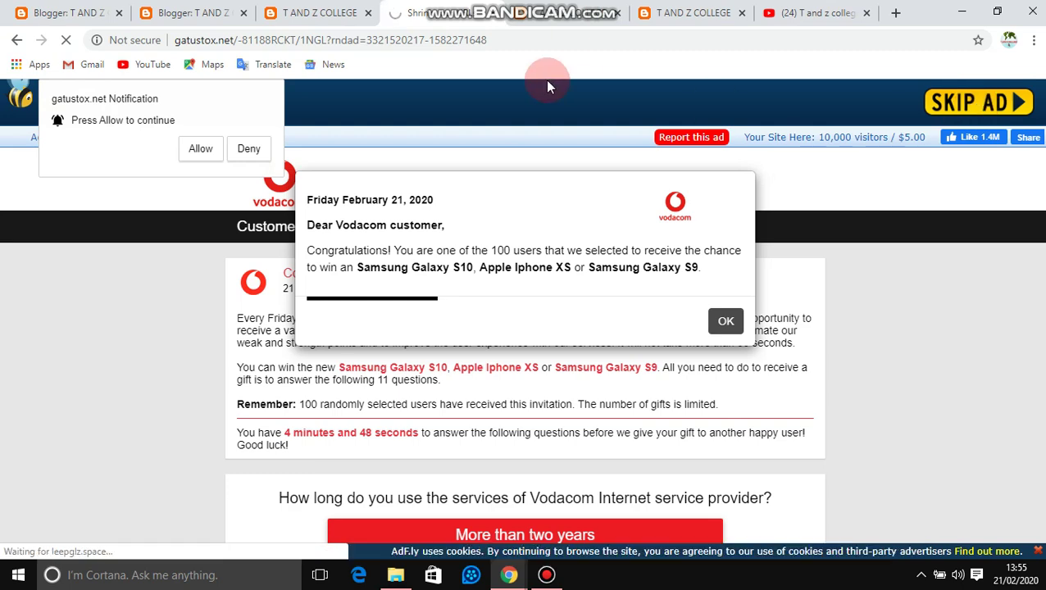
left_click(258, 145)
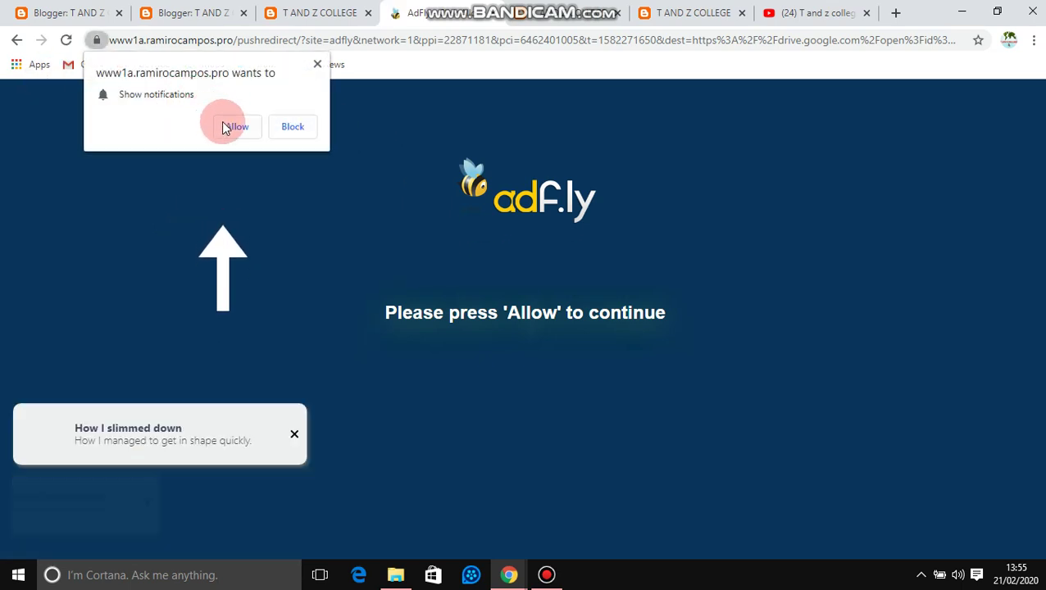
left_click(236, 126)
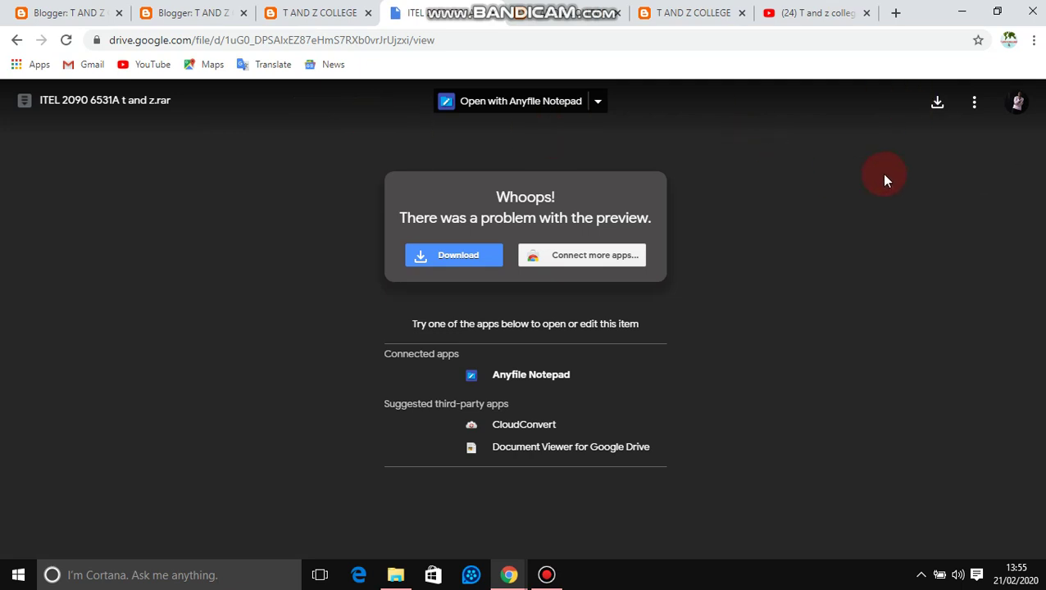
Step: Start downloading ITEL 2090 6531A t and z.rar using the chosen Google account
left_click(937, 112)
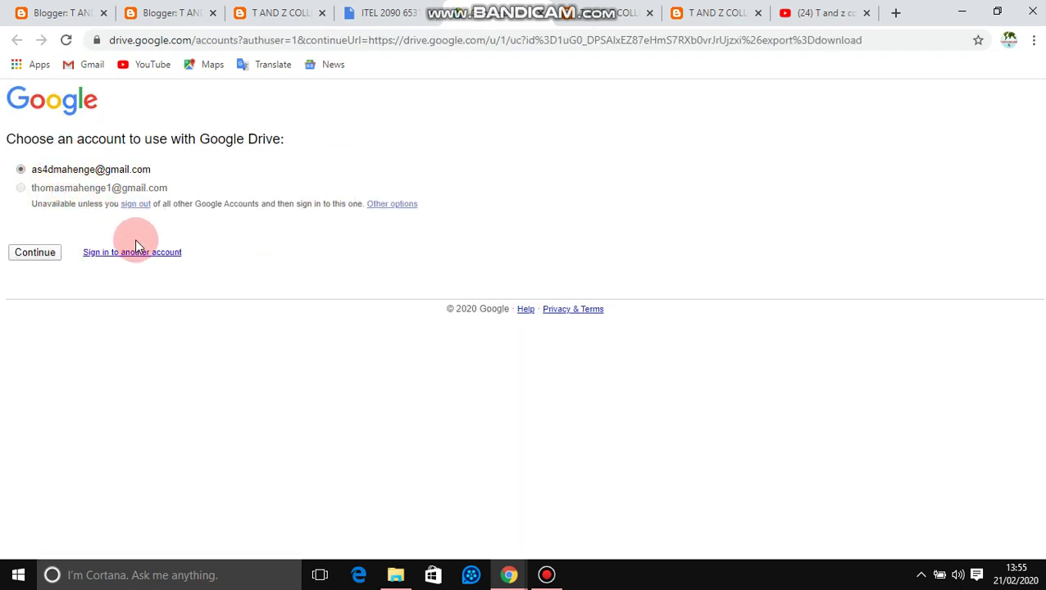
left_click(51, 256)
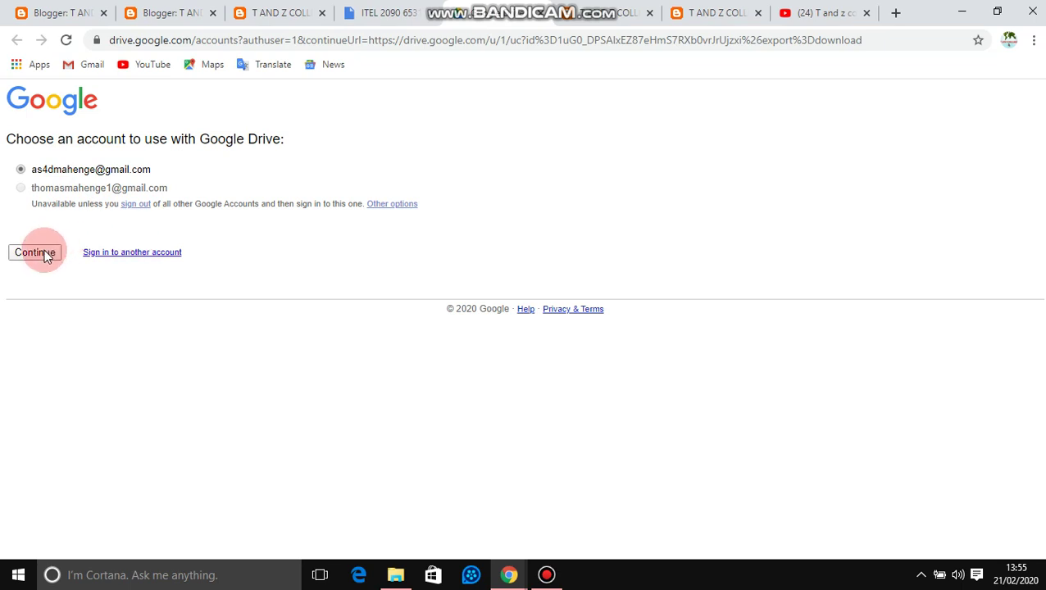
left_click(47, 256)
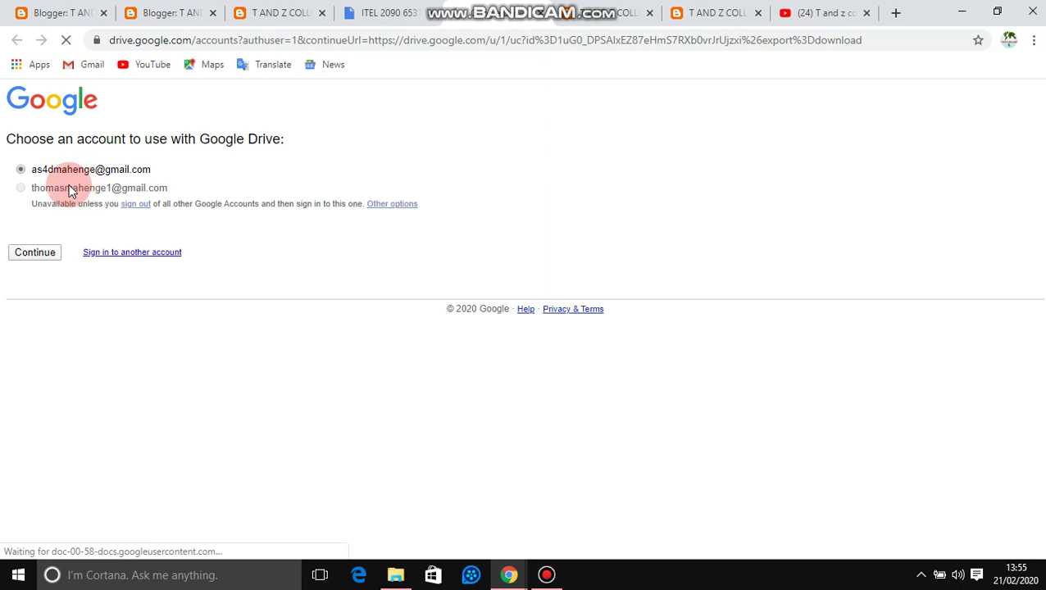
left_click(39, 254)
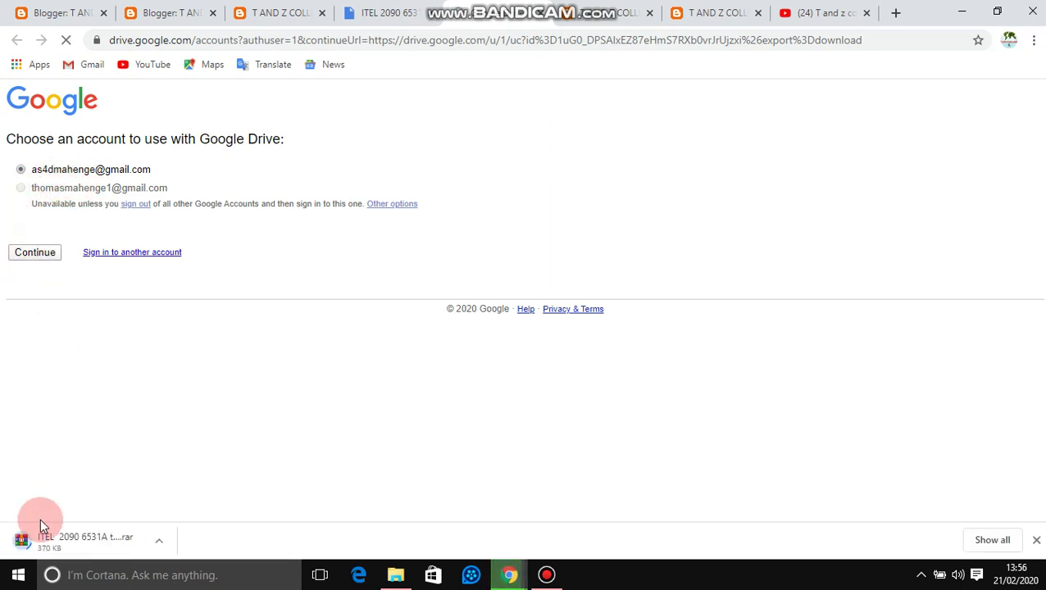
Step: Adjust whether the rar opens when the download finishes, then minimize Chrome
left_click(25, 541)
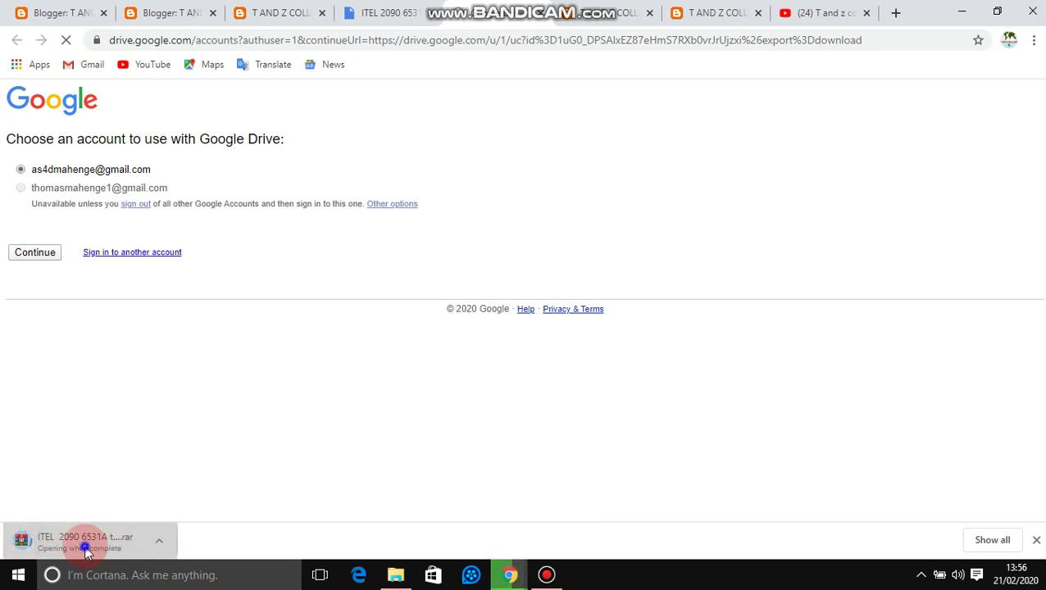
left_click(85, 547)
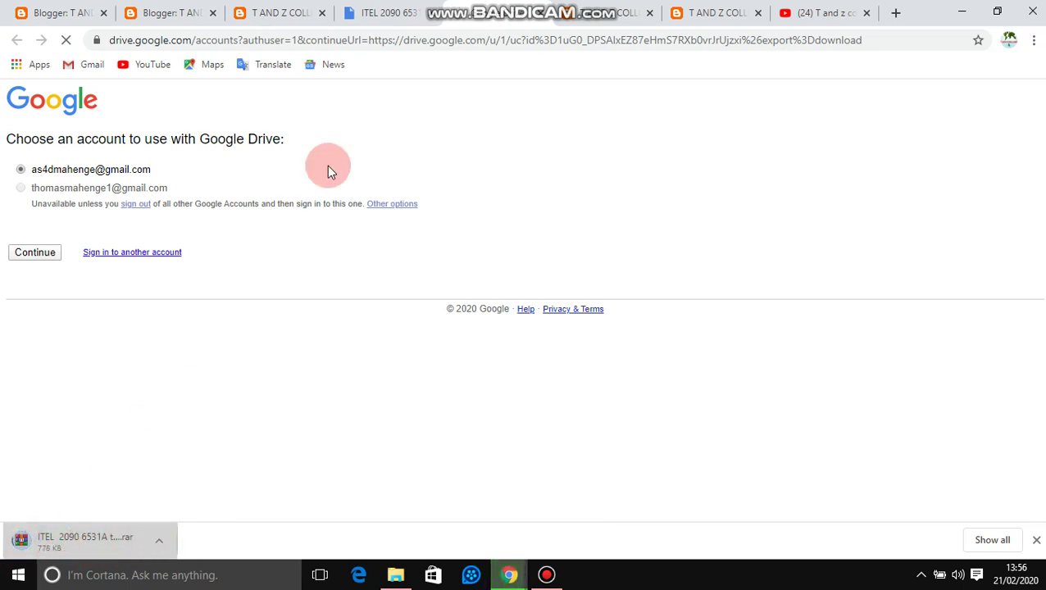
left_click(962, 12)
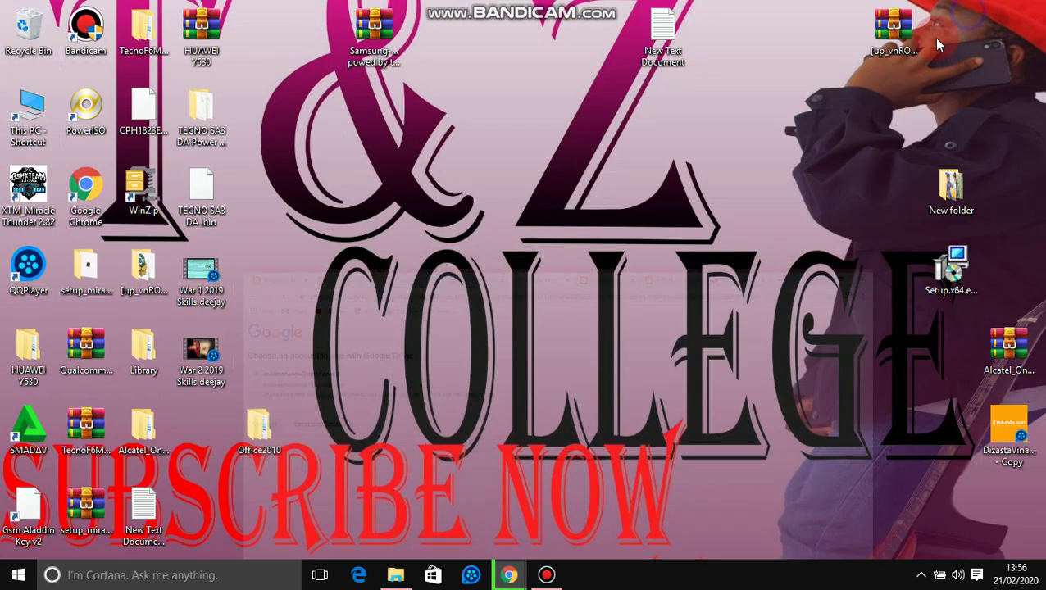
Step: In Downloads, try deleting the unconfirmed partial download and close the file-in-use warning
double_click(33, 100)
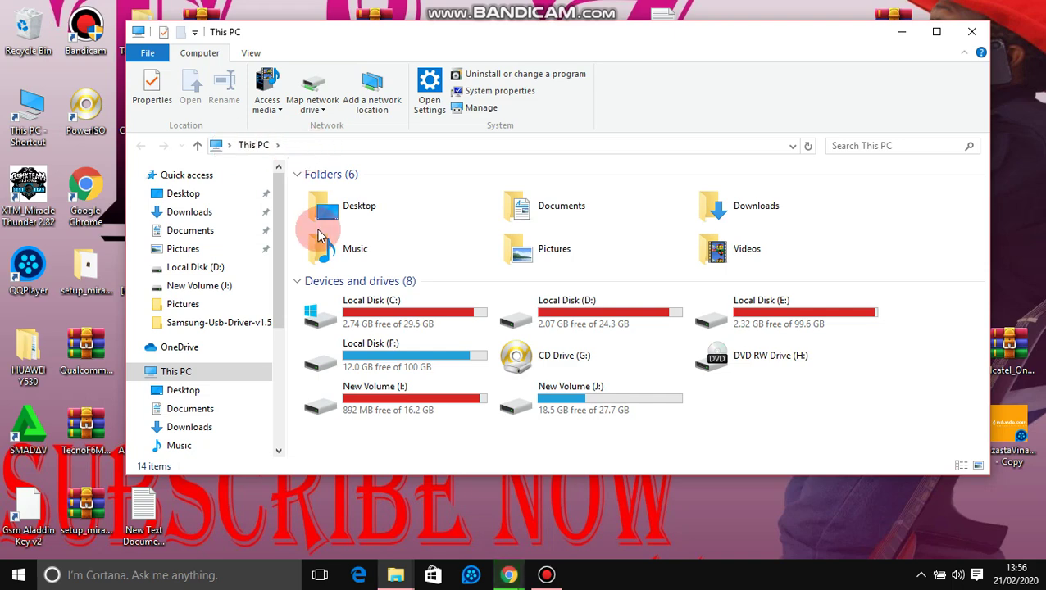
left_click(207, 213)
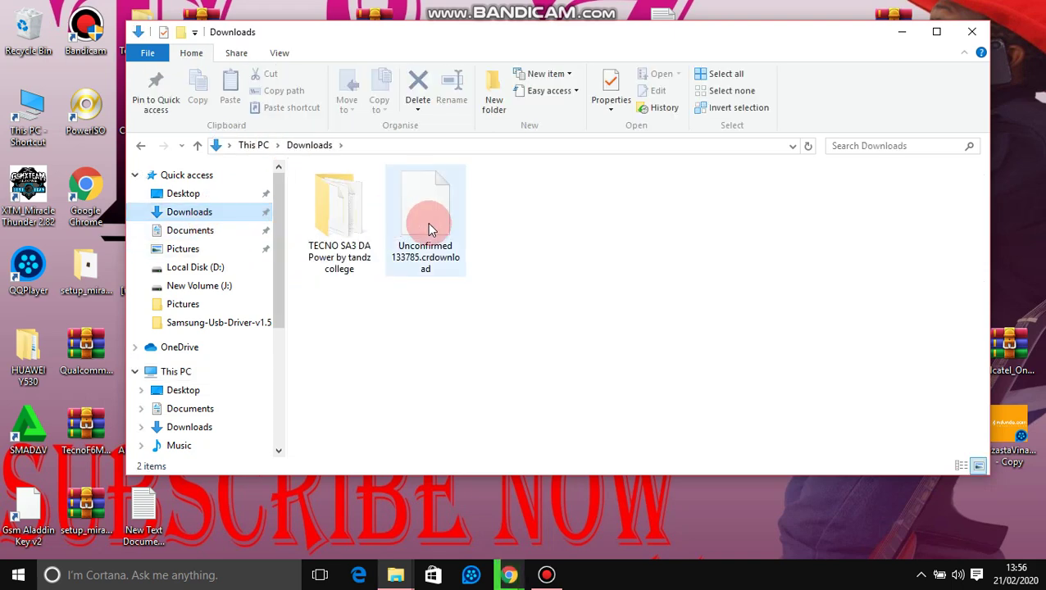
left_click(456, 226)
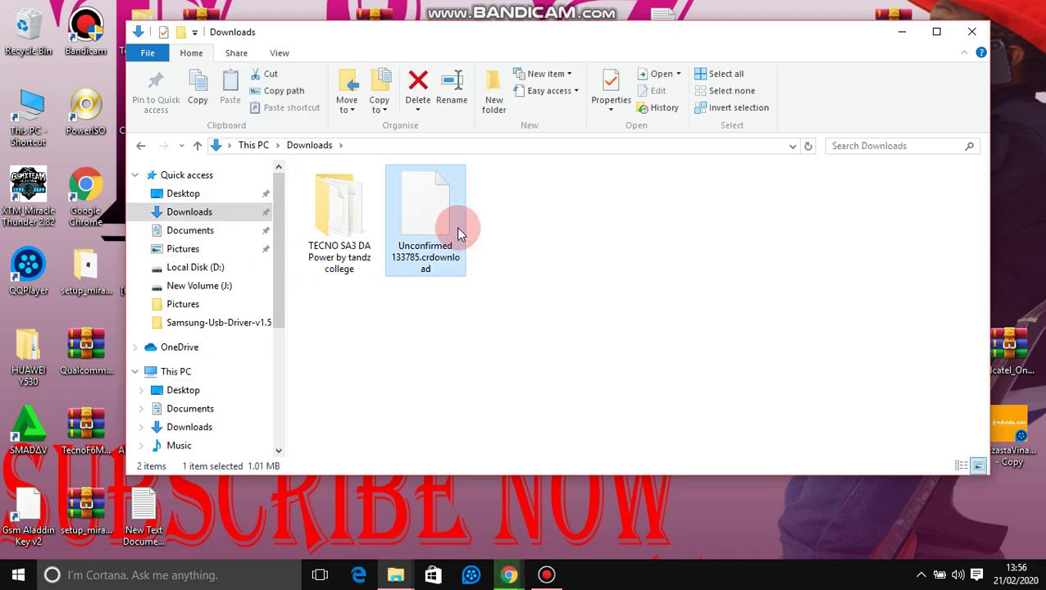
key("Delete")
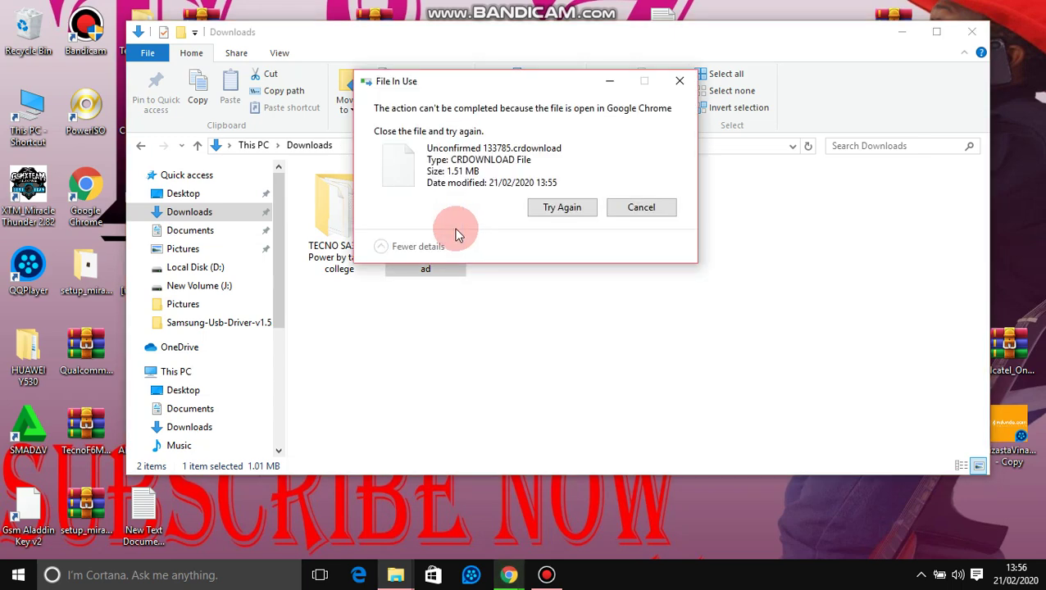
left_click(578, 208)
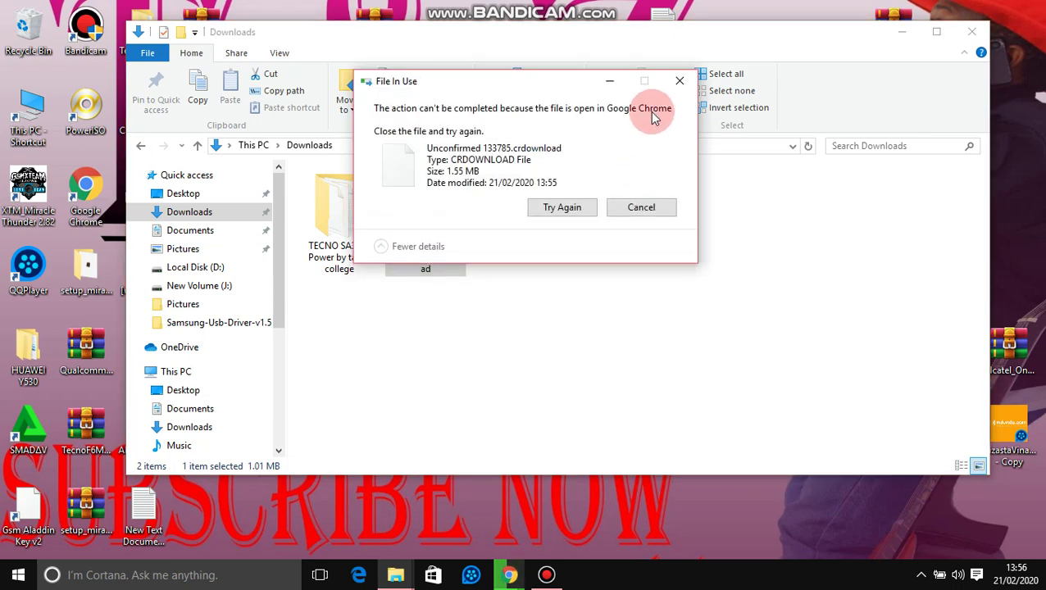
left_click(676, 84)
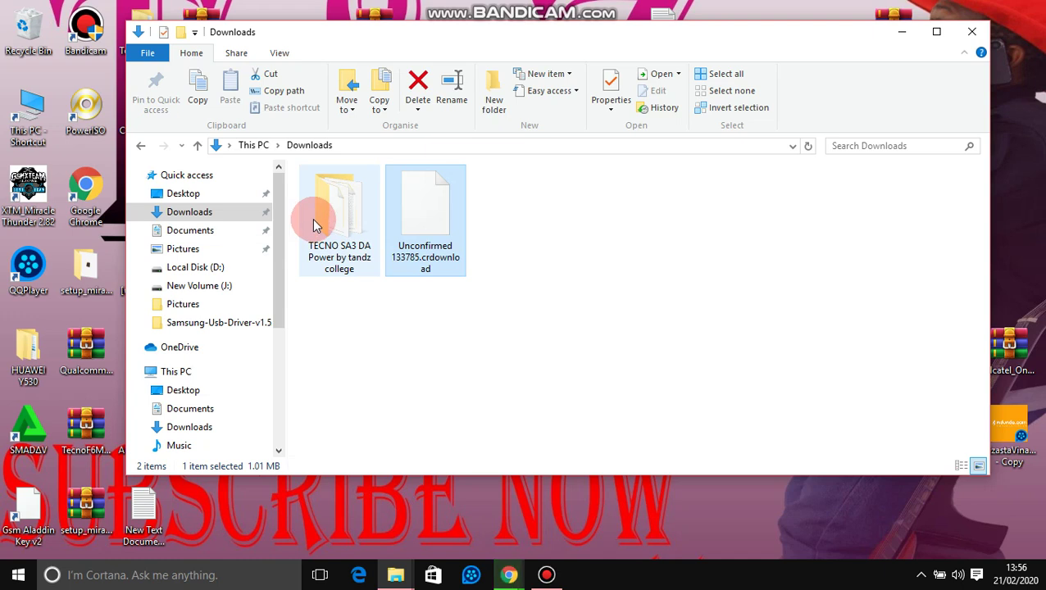
left_click(331, 304)
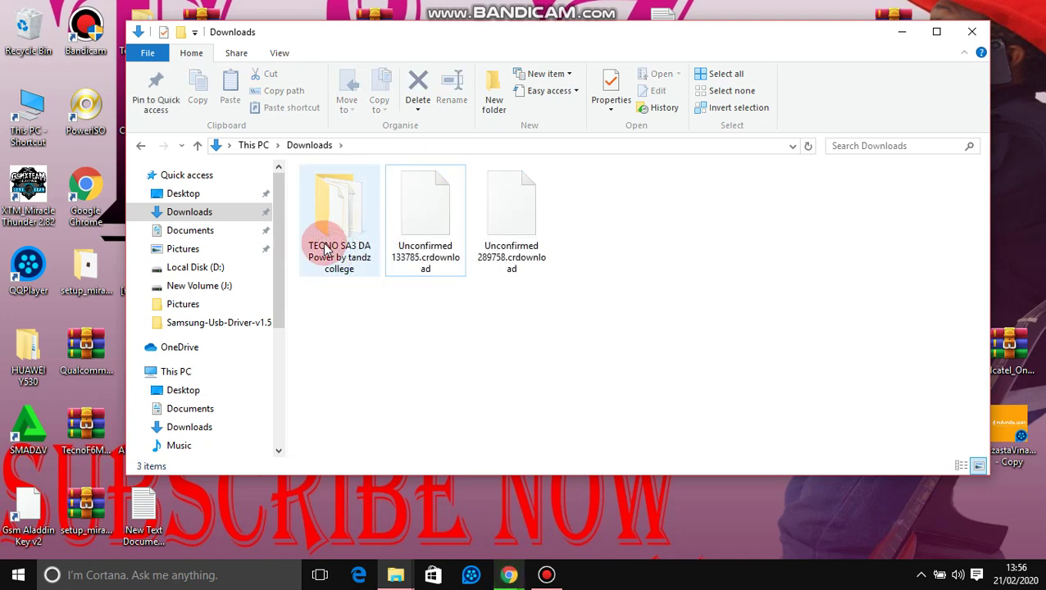
Step: Read the 'use NCK OR AVENGER' note inside the TECNO SA3 DA folder, then return to Downloads
left_click(352, 254)
double_click(351, 254)
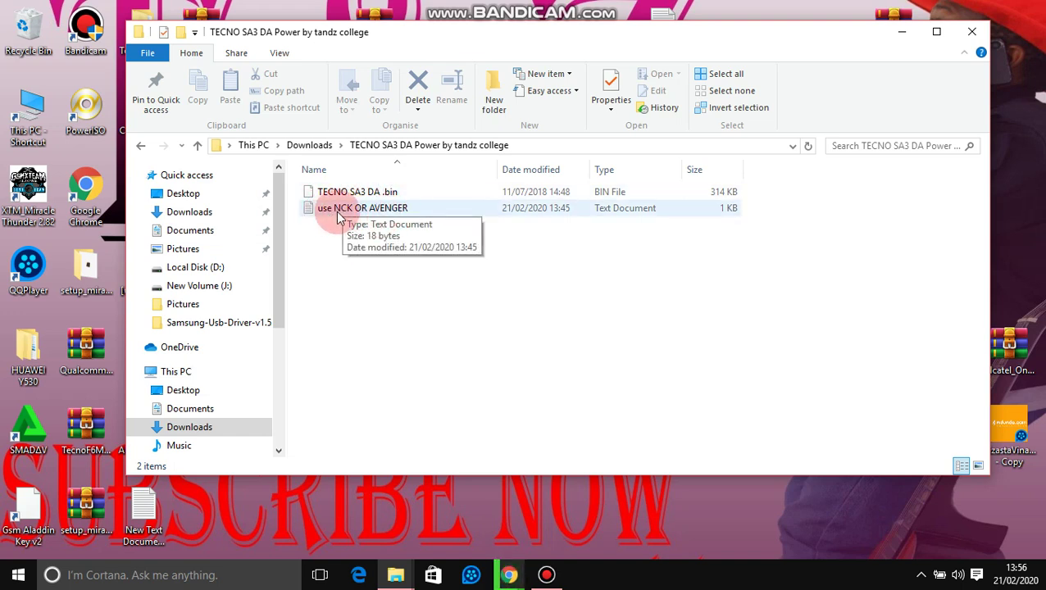
double_click(446, 210)
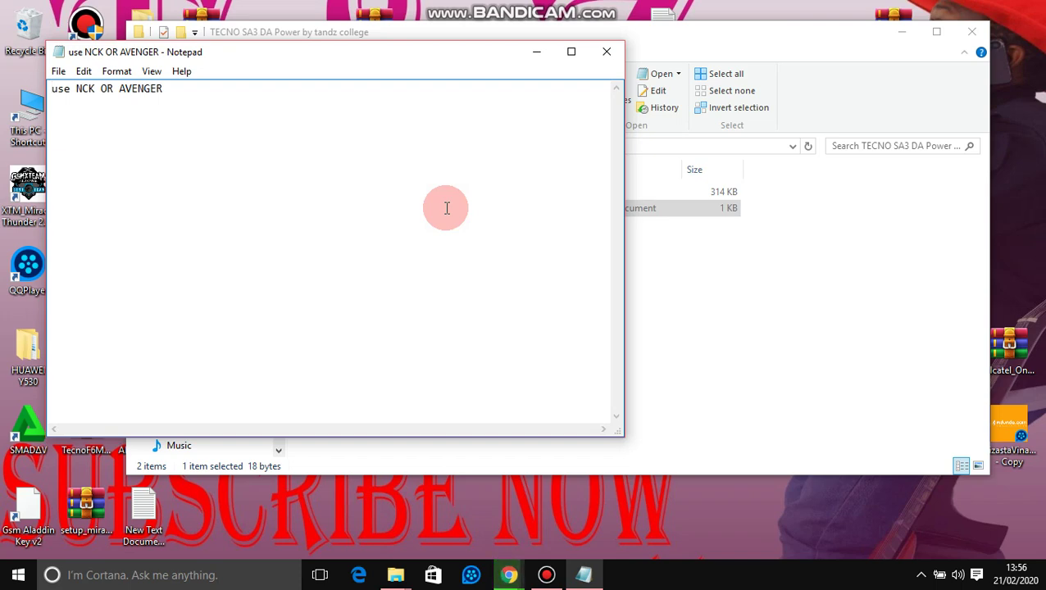
left_click(605, 50)
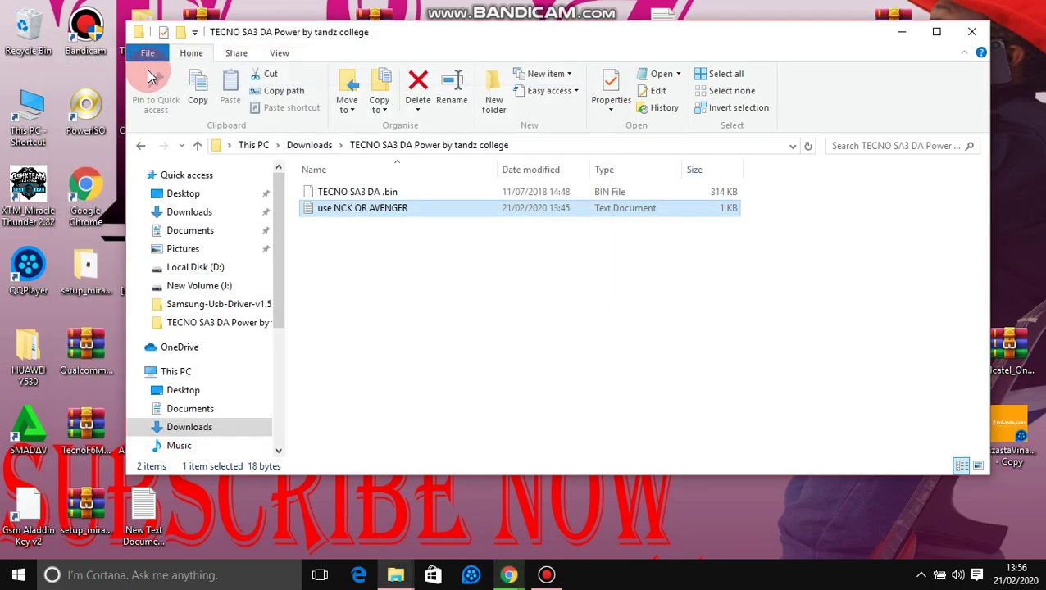
left_click(141, 145)
left_click(334, 198)
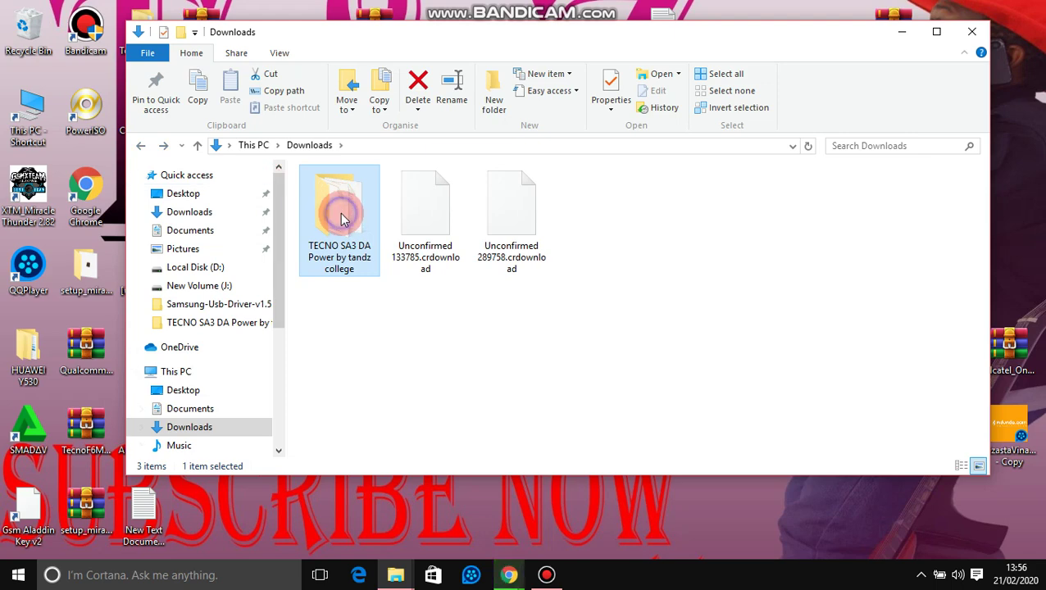
Step: Compress the TECNO SA3 DA folder into a plain RAR, then delete that archive
right_click(340, 215)
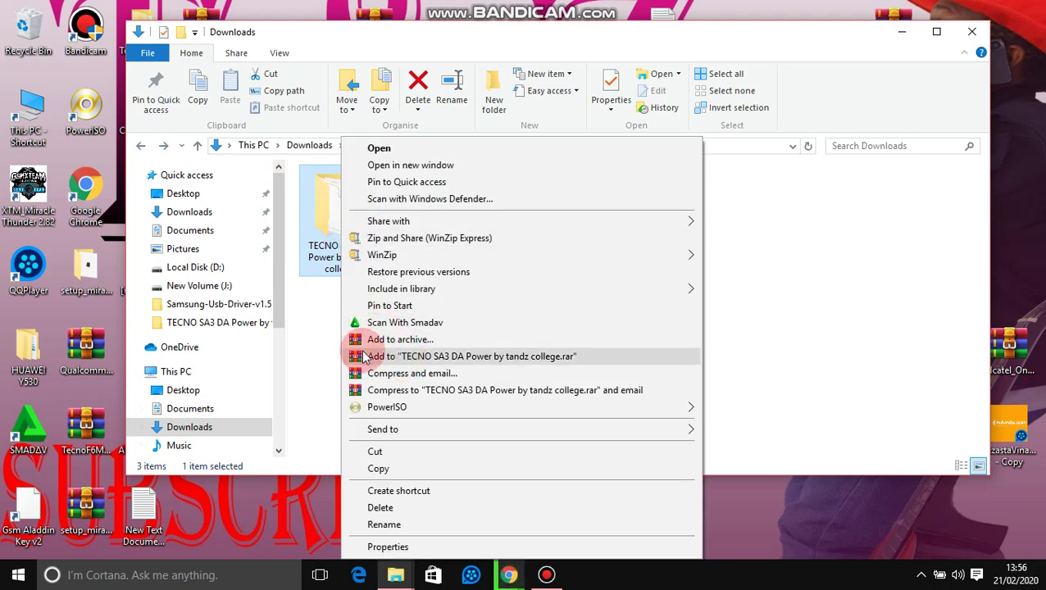
left_click(473, 358)
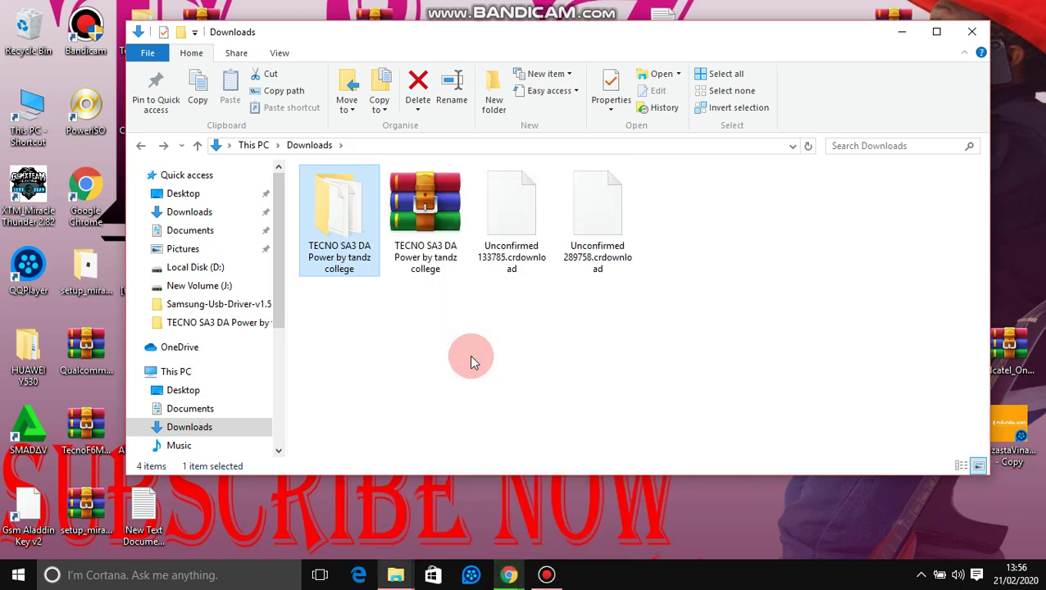
left_click(422, 237)
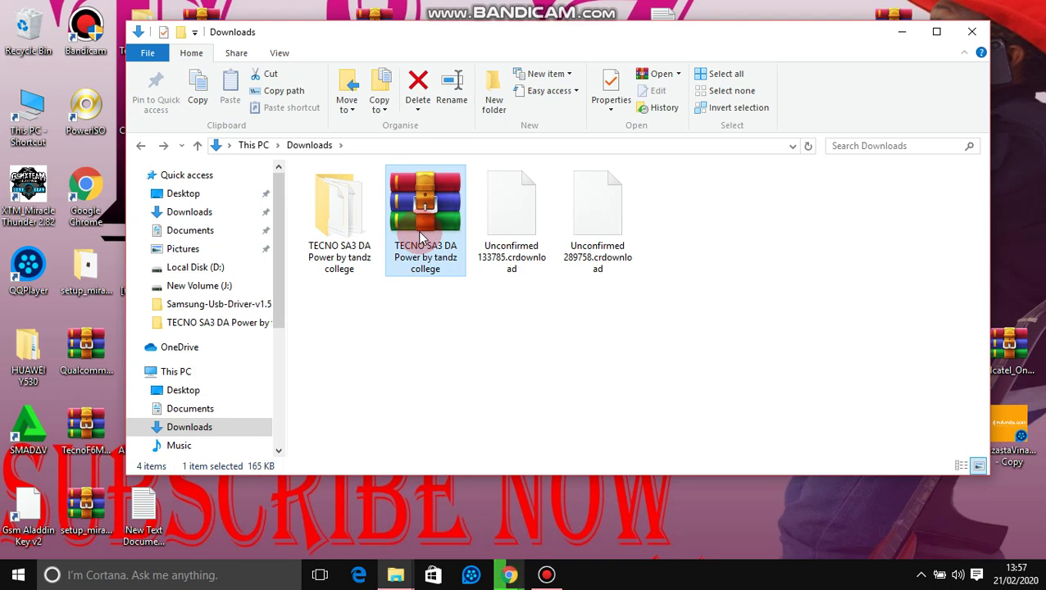
key("Delete")
Step: Open the archive settings for the TECNO folder and bring up its password entry
left_click(363, 223)
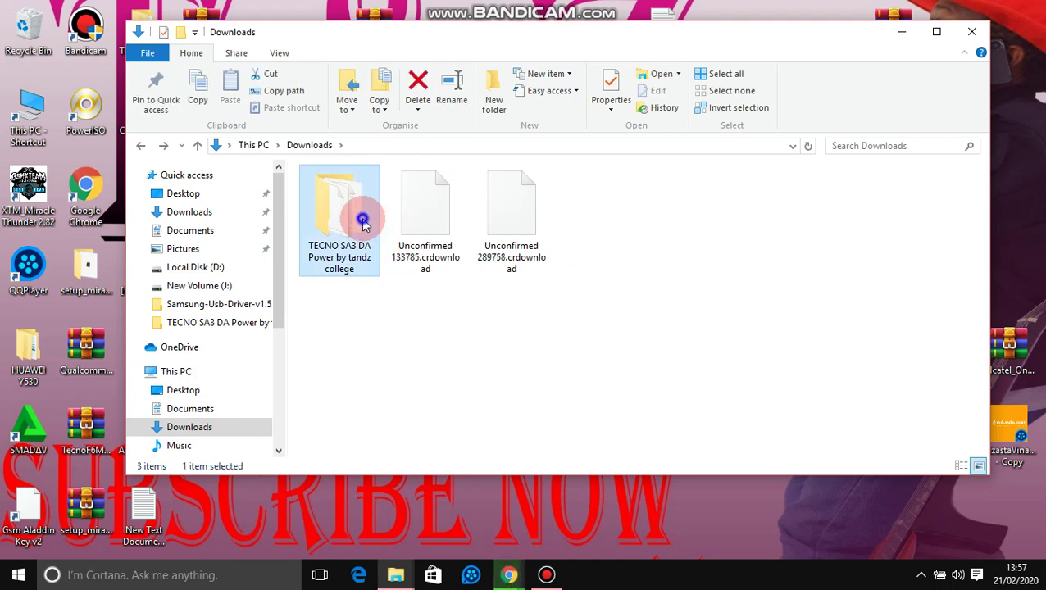
right_click(363, 223)
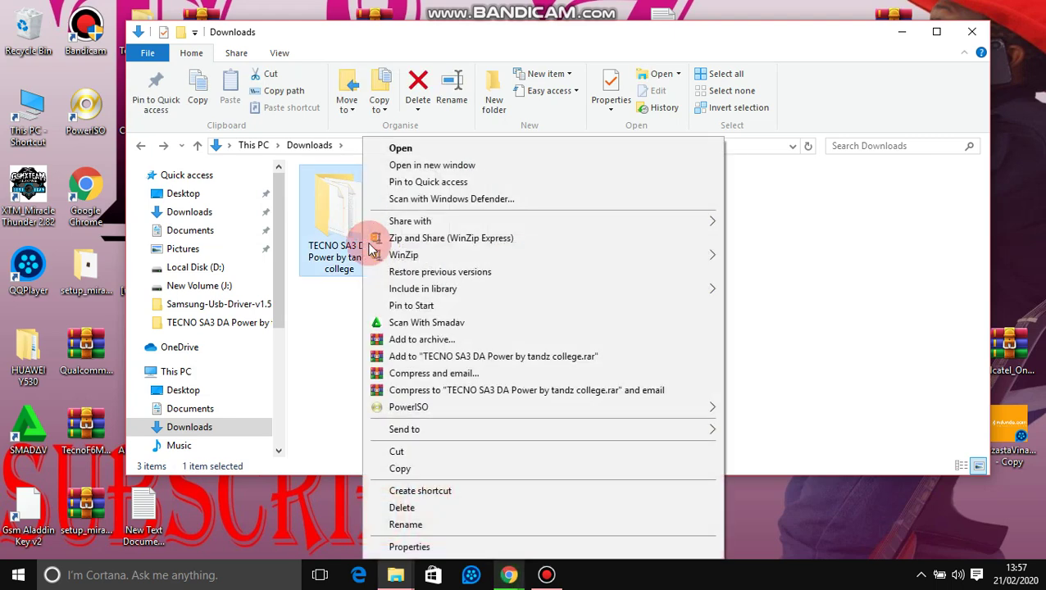
left_click(425, 339)
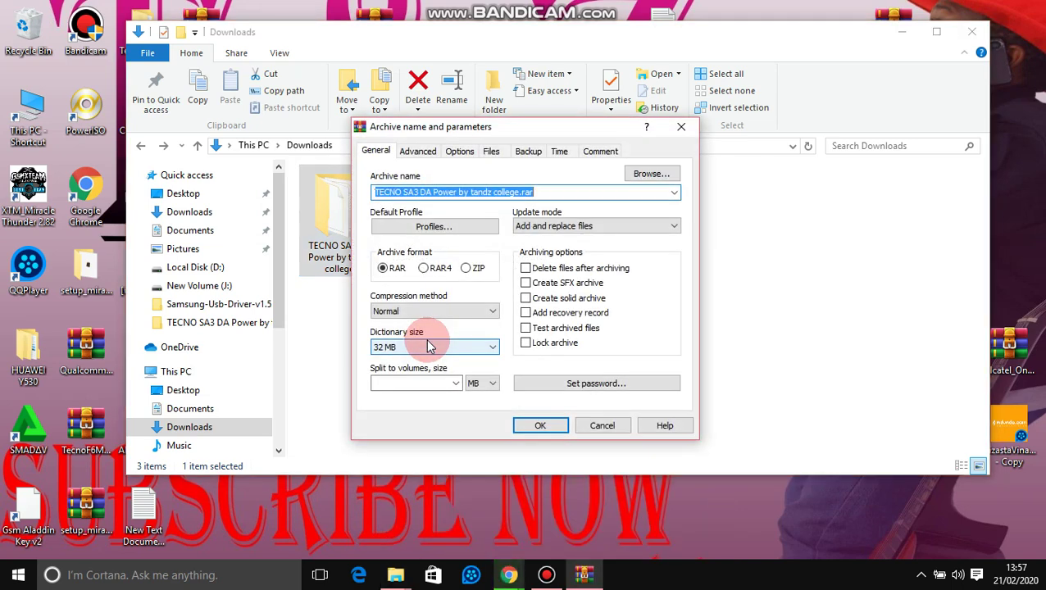
left_click(547, 391)
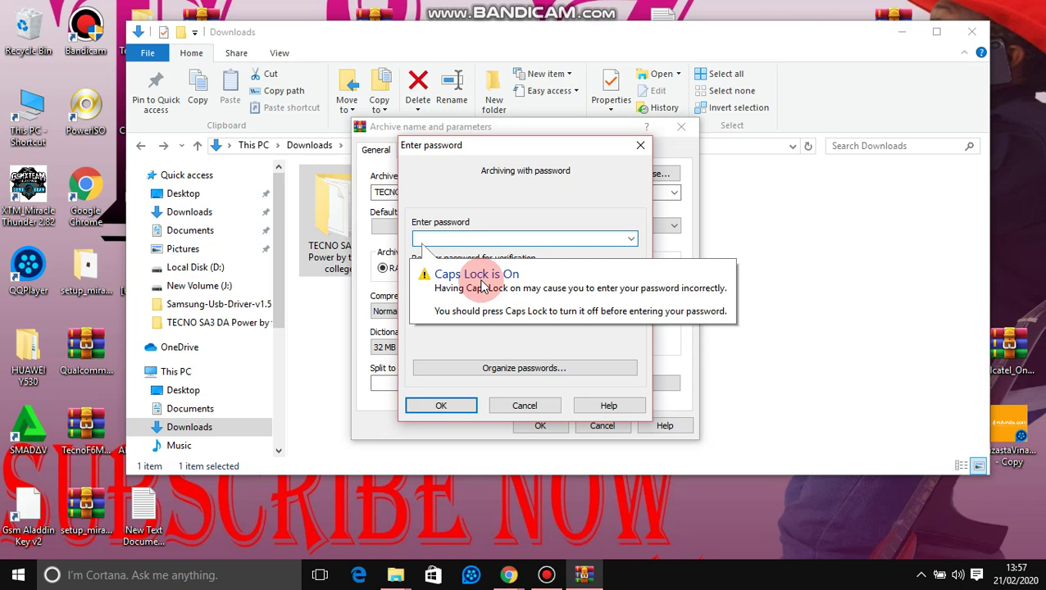
Step: Enter the archive password with Show password ticked, then create the protected TECNO SA3 DA Power by tandz college.rar
left_click(483, 284)
type("1")
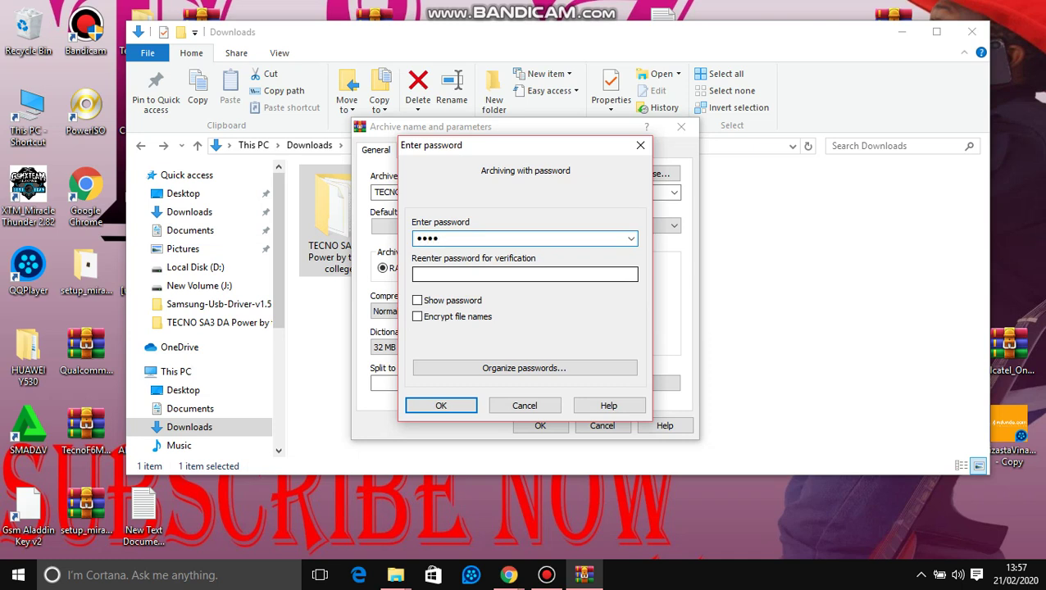
left_click(450, 301)
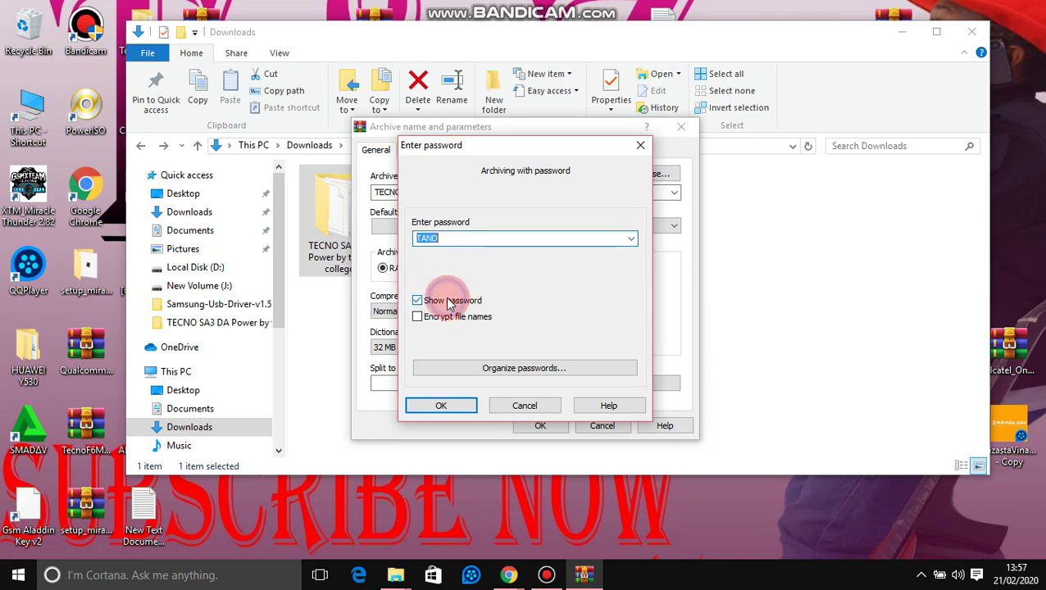
left_click(464, 237)
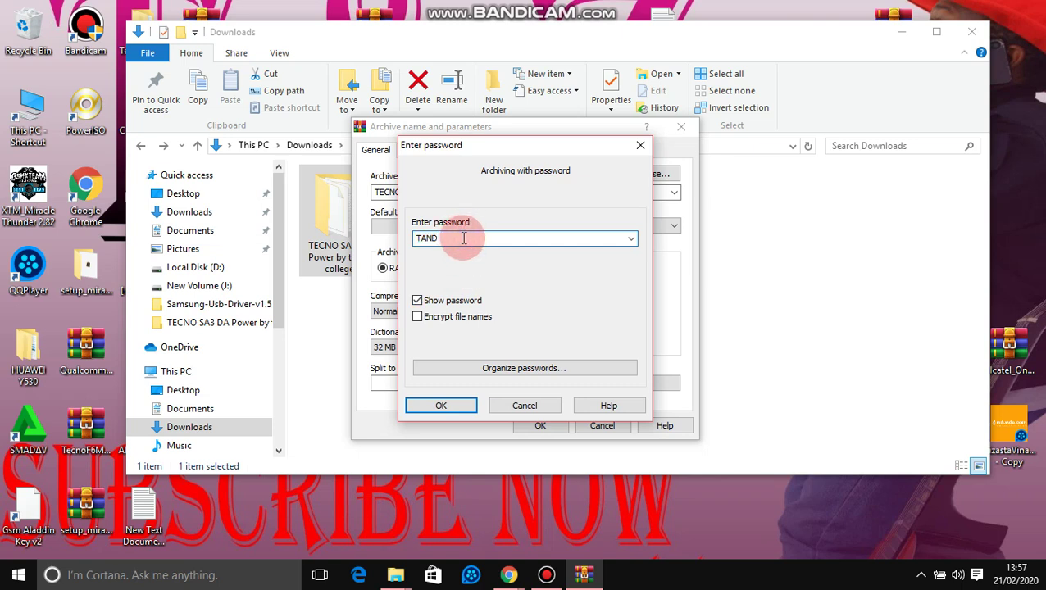
type("Z")
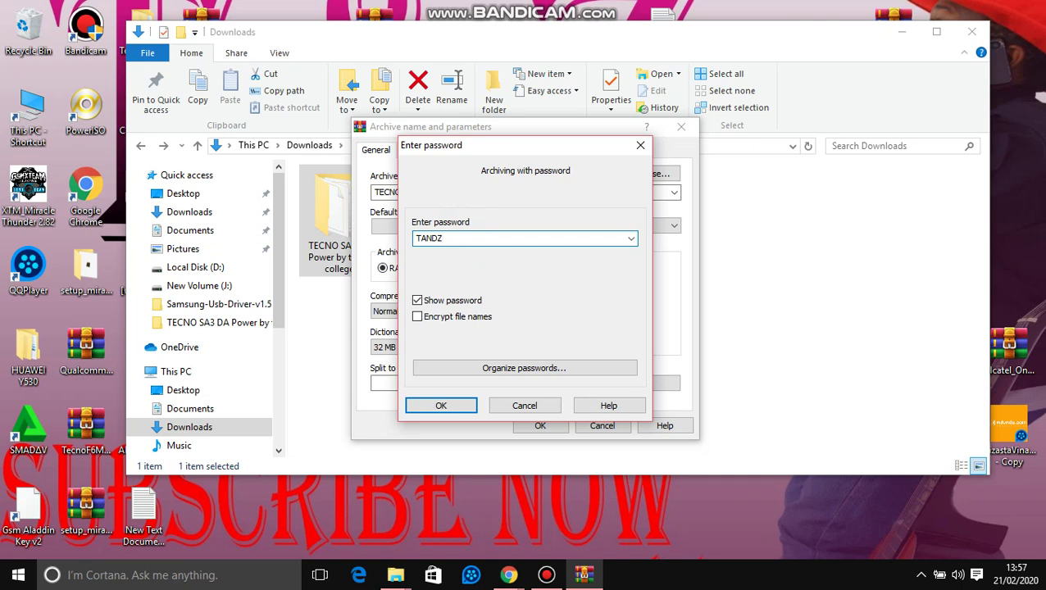
left_click(428, 240)
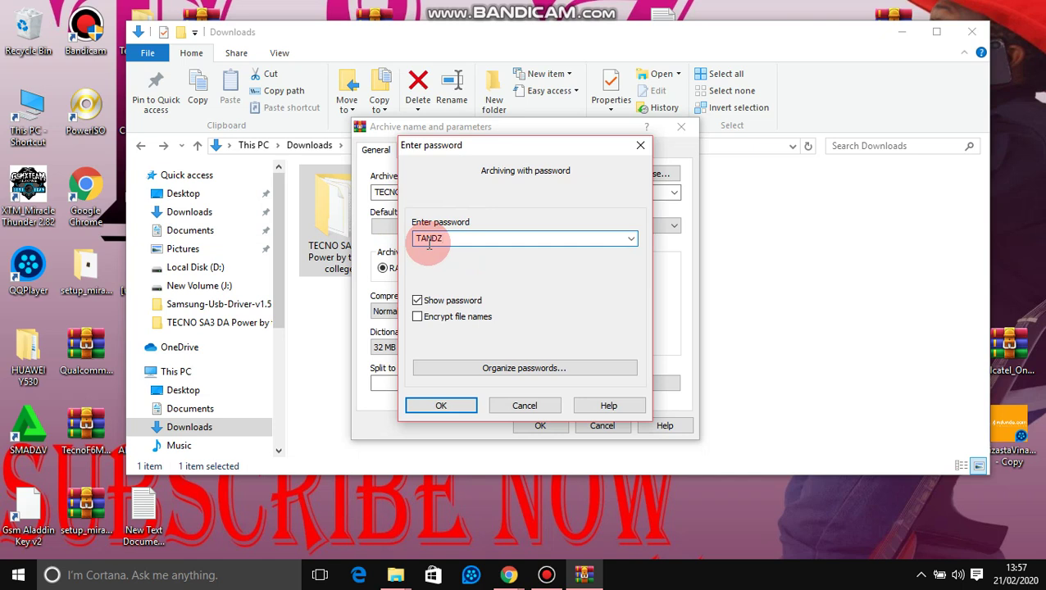
left_click(439, 405)
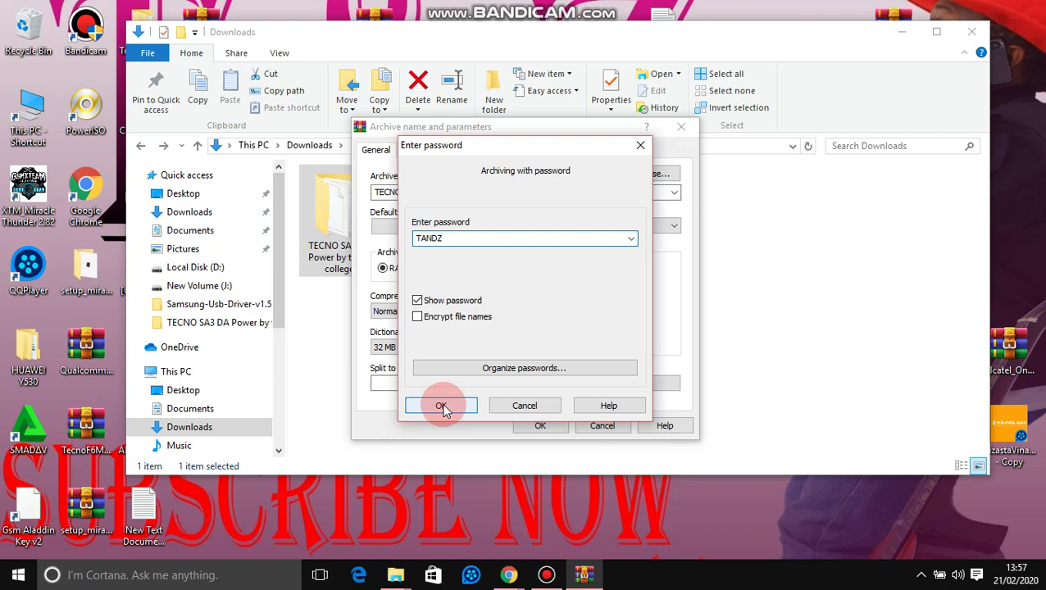
left_click(527, 423)
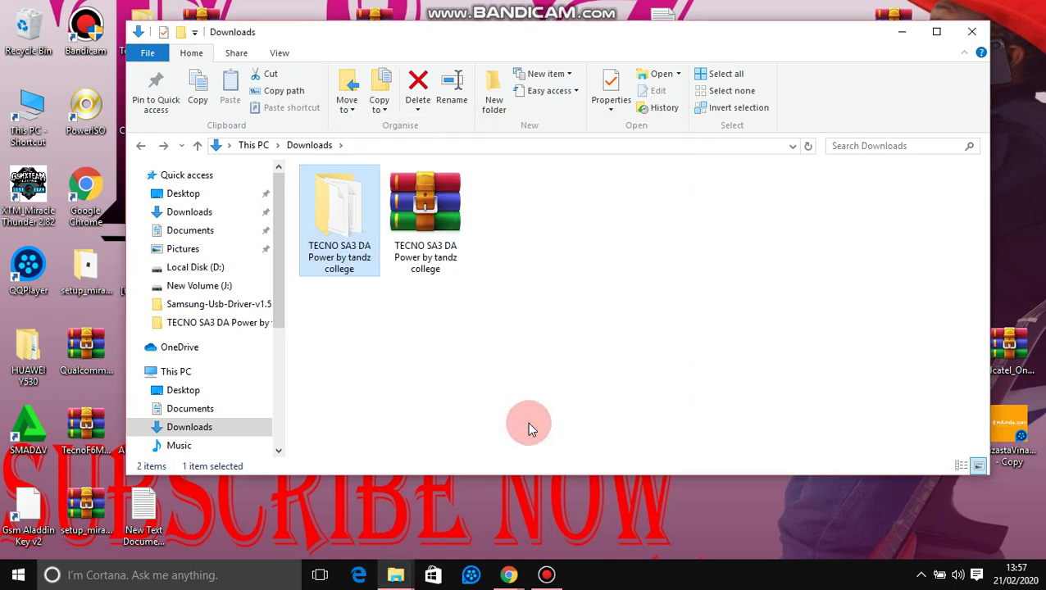
Step: Start extracting the TECNO SA3 DA archive to the default destination
left_click(453, 242)
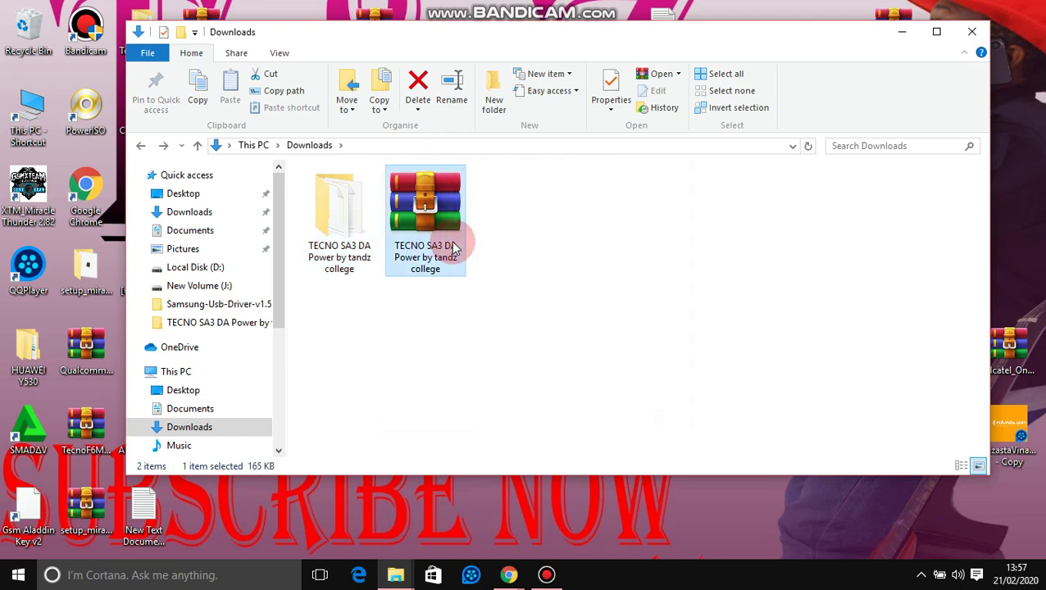
left_click(326, 211)
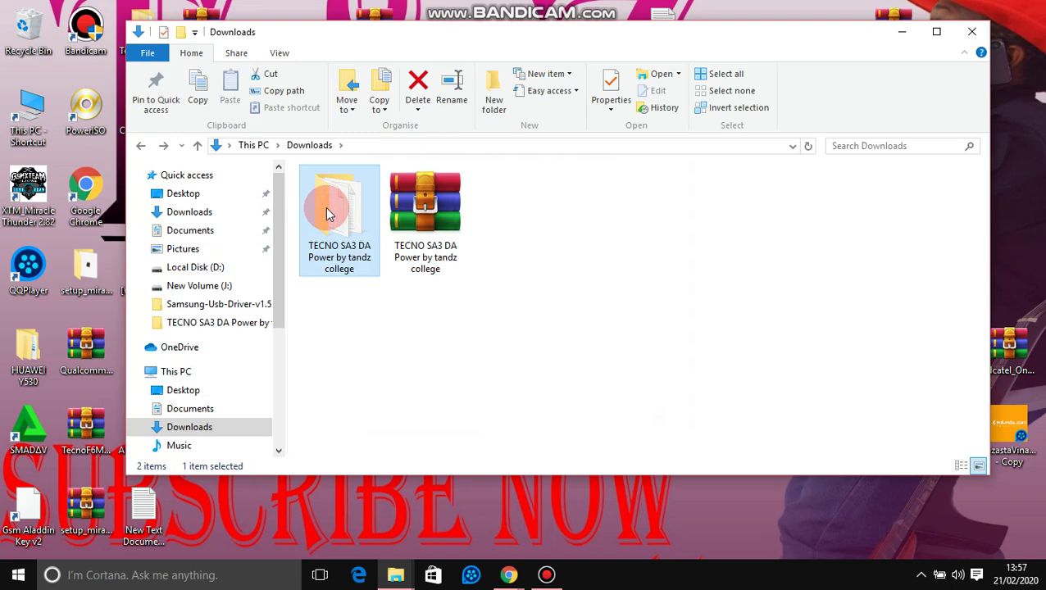
left_click(417, 215)
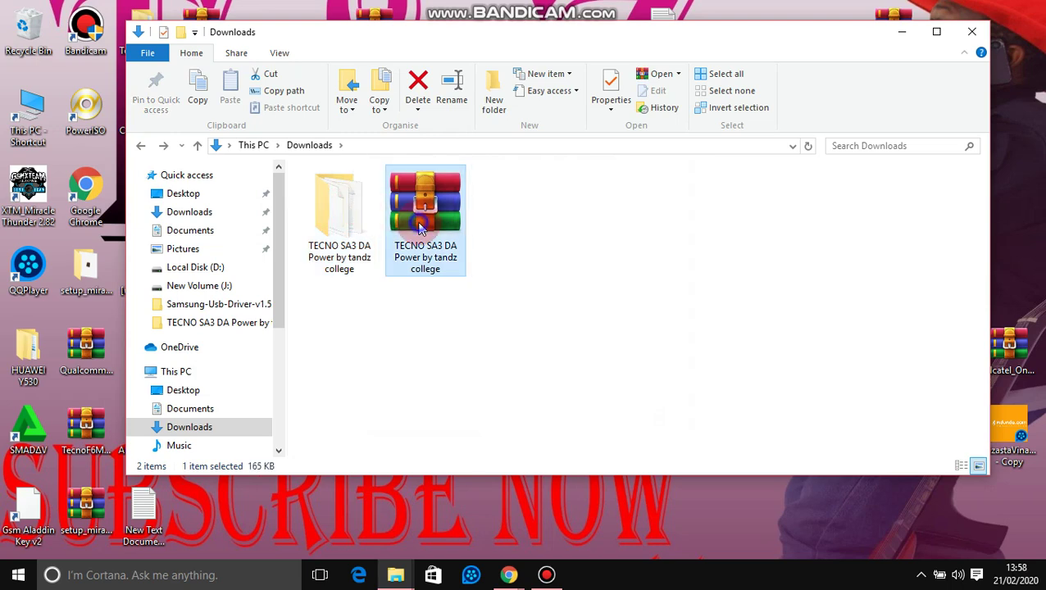
right_click(418, 206)
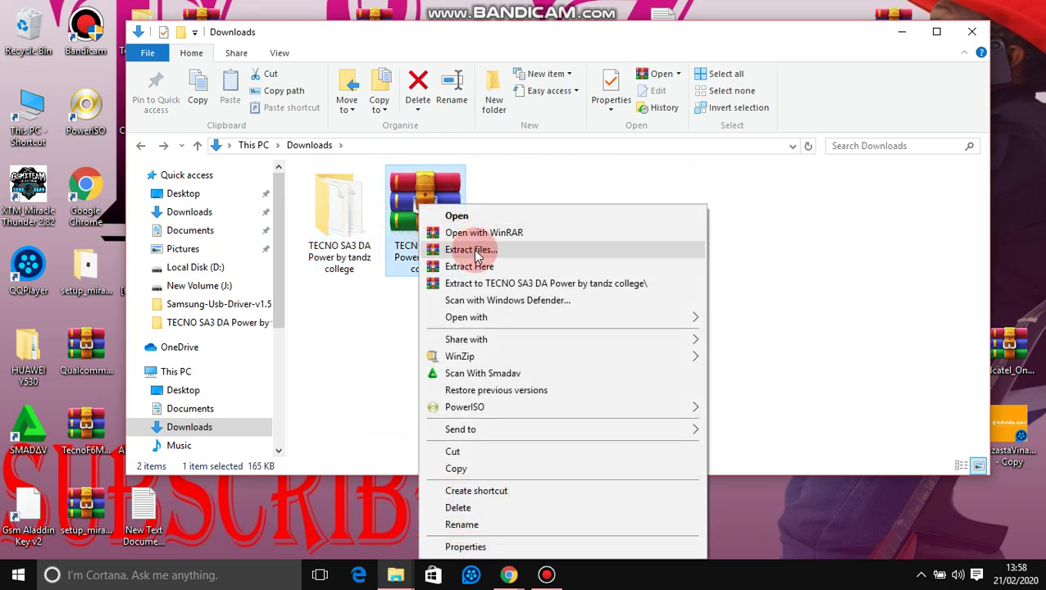
left_click(483, 255)
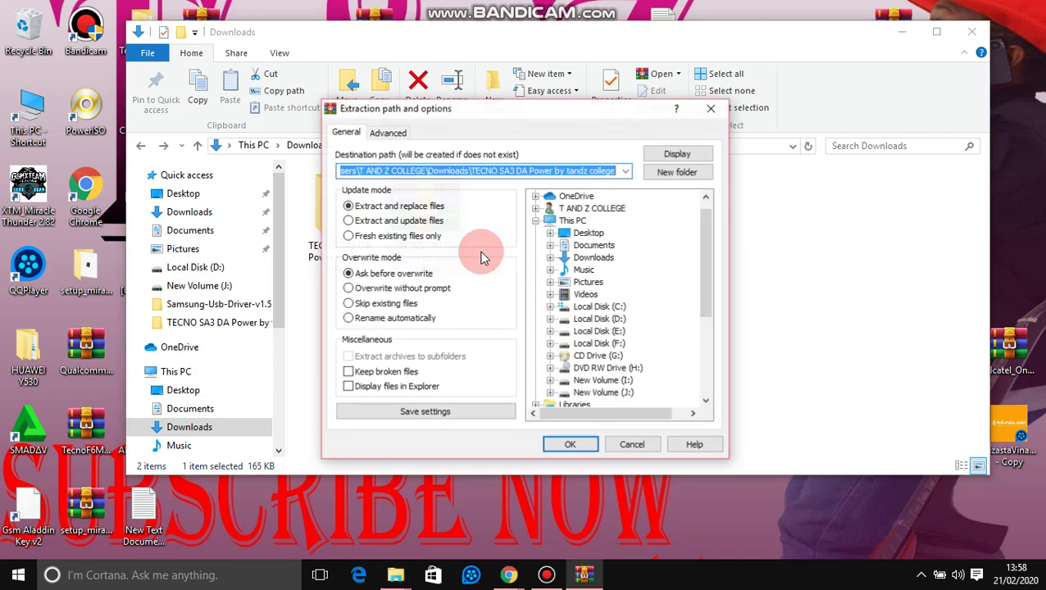
left_click(577, 445)
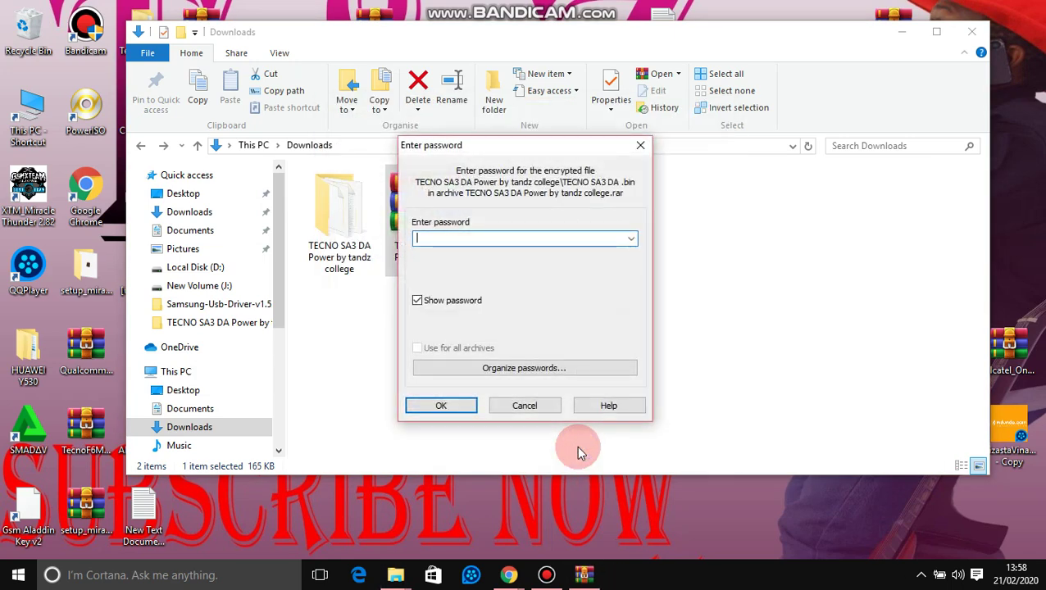
Step: Try a wrong password and dismiss the incorrect-password error
type("SIUSWHG")
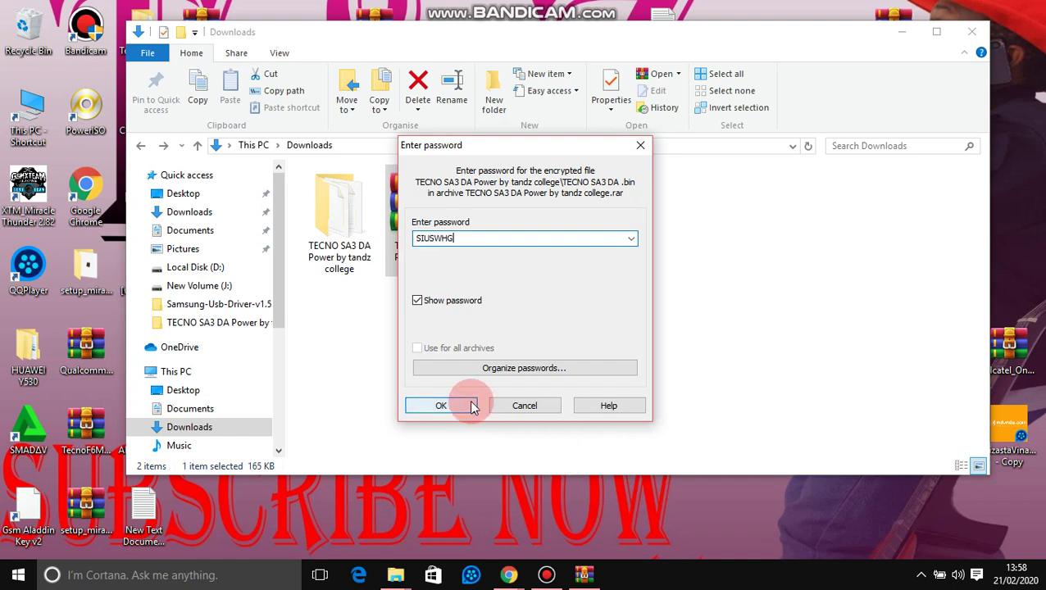
left_click(468, 403)
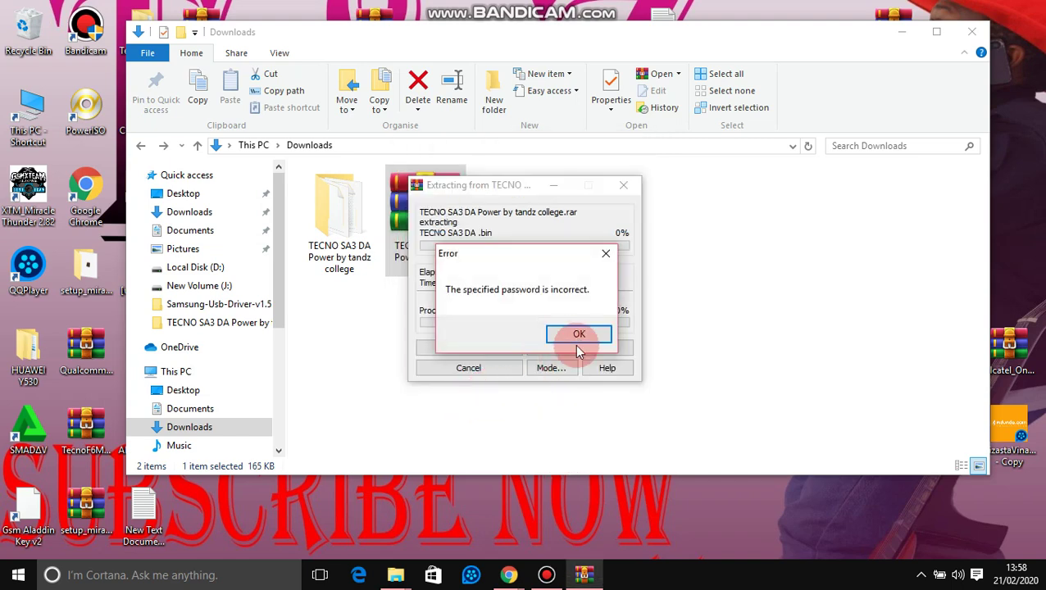
left_click(578, 335)
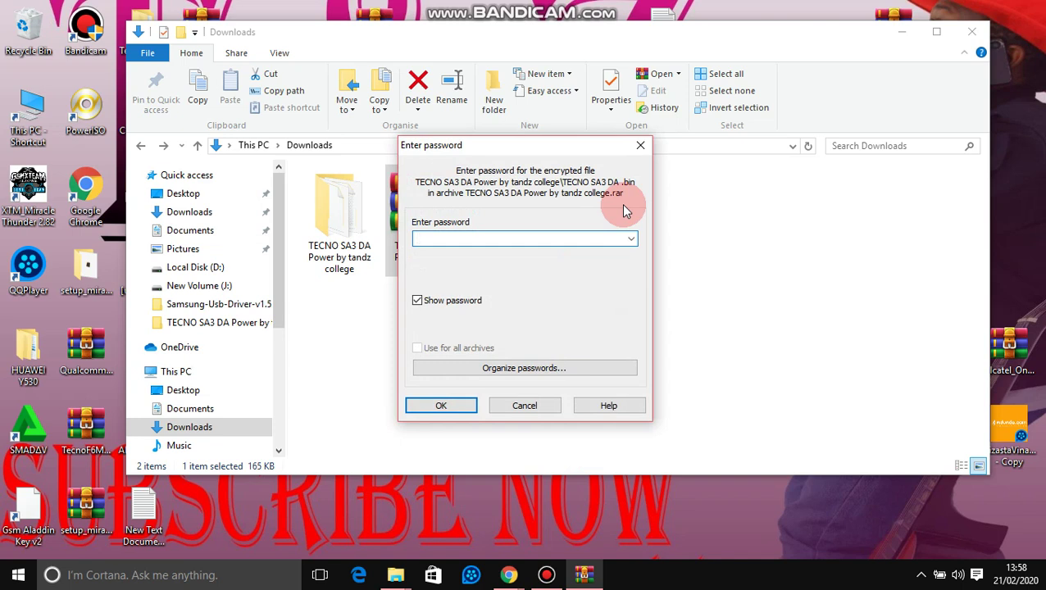
Step: Retry the archive password, first in lowercase (rejected) then in capitals (accepted)
type("tandz")
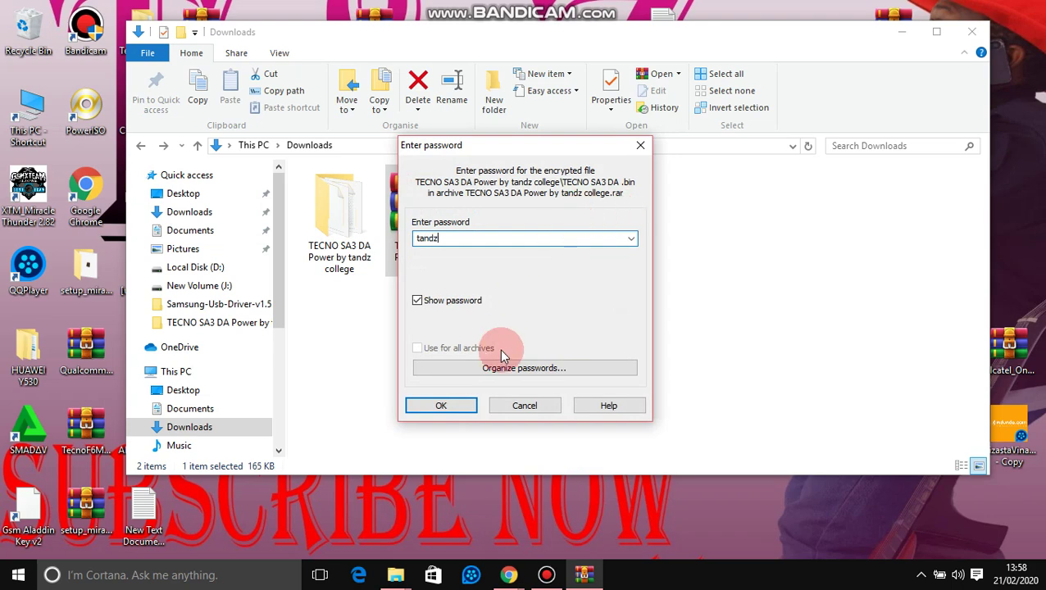
left_click(472, 403)
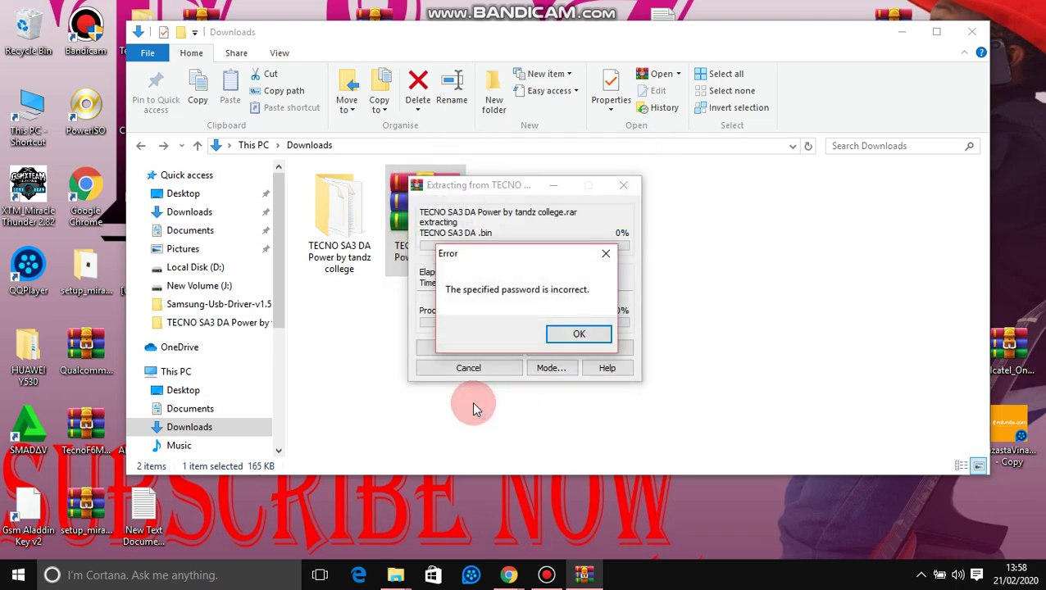
left_click(579, 334)
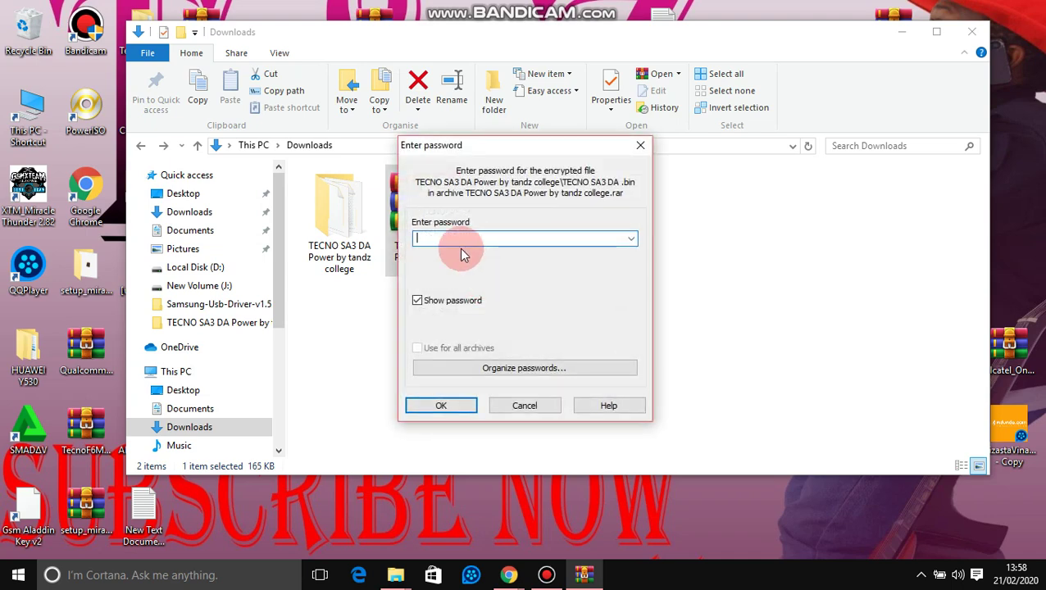
type("TANDZ")
left_click(441, 407)
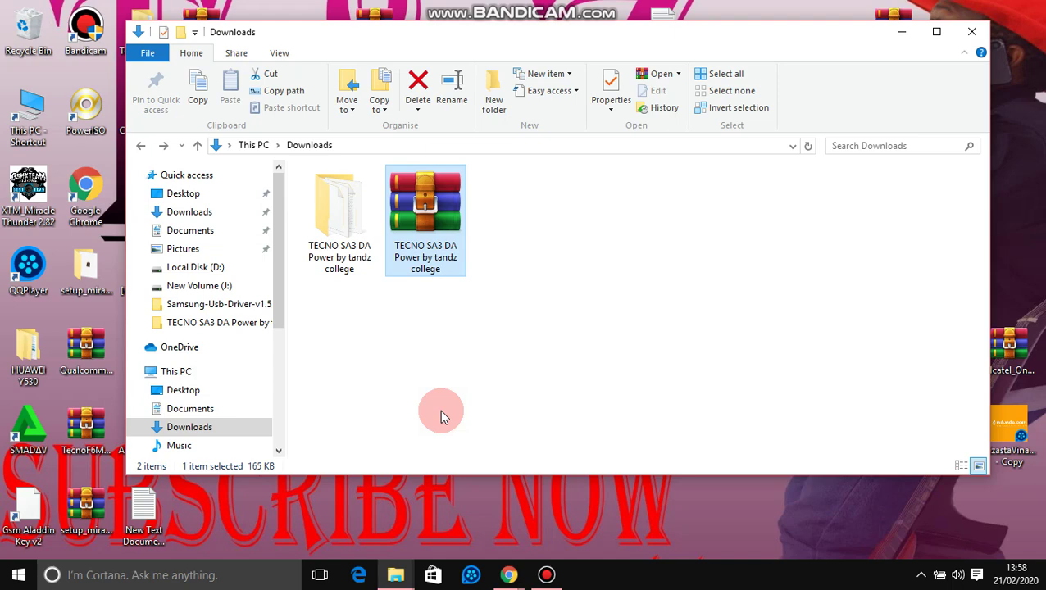
Step: Delete the old TECNO SA3 DA folder and extract the archive to the default destination
right_click(323, 221)
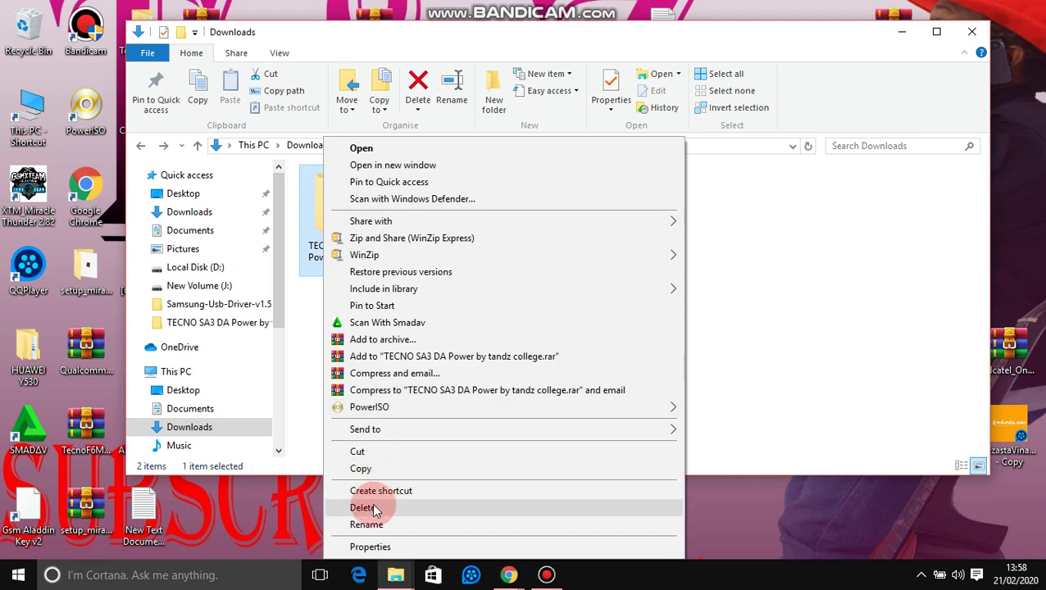
left_click(376, 506)
right_click(342, 218)
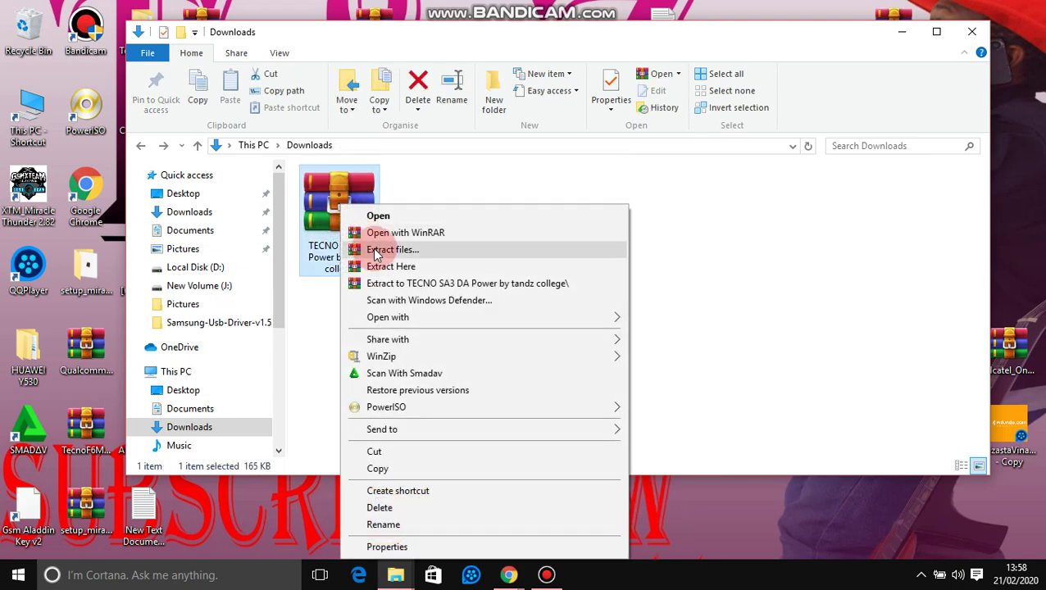
left_click(381, 251)
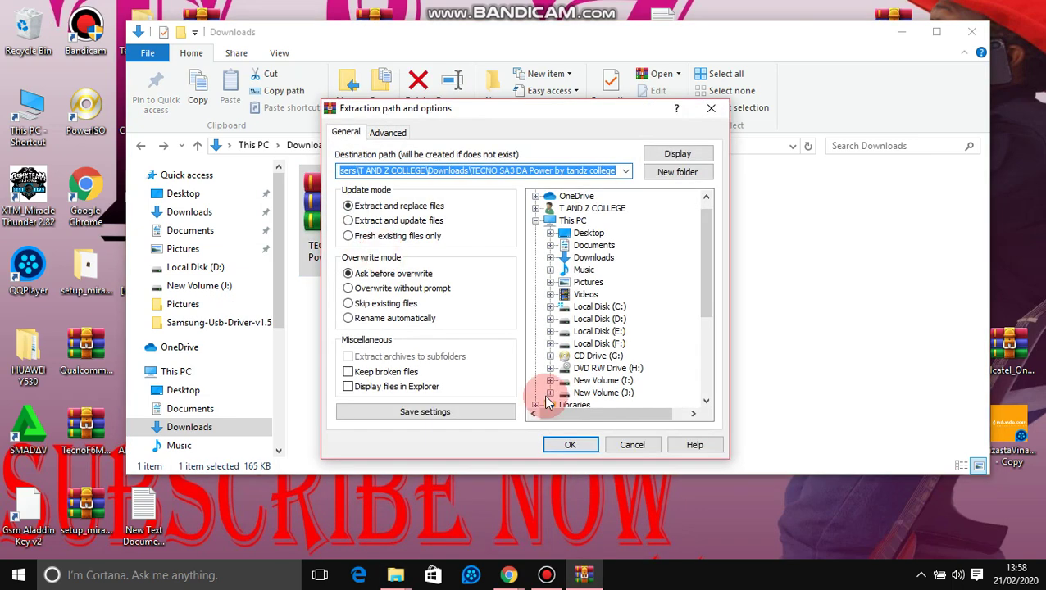
left_click(585, 448)
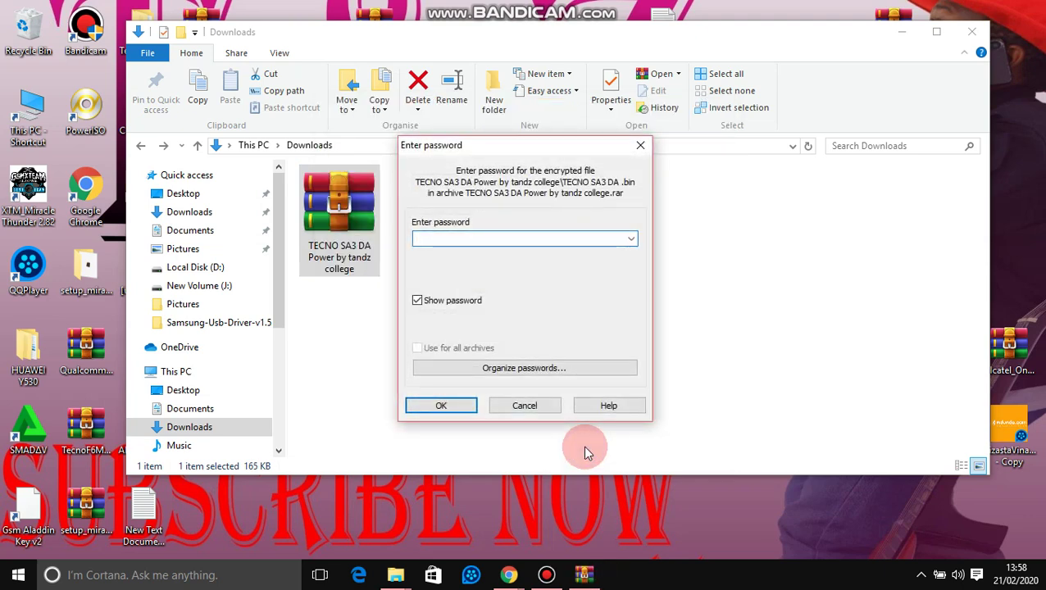
Step: Enter the archive password in capitals, correcting typos, and submit it
type("TANZD")
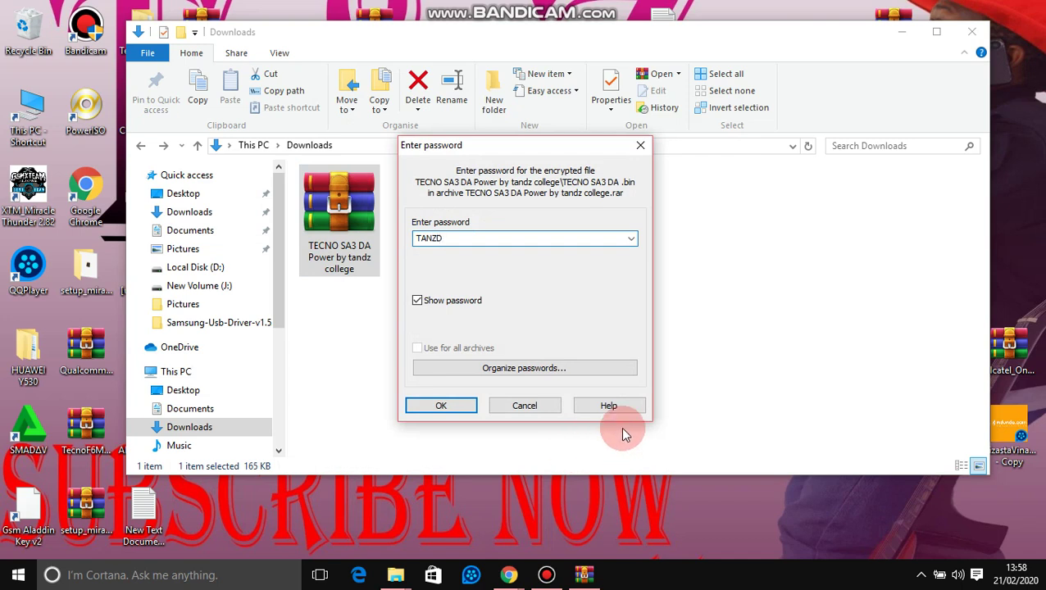
key("BackSpace")
key("BackSpace")
type("DZ")
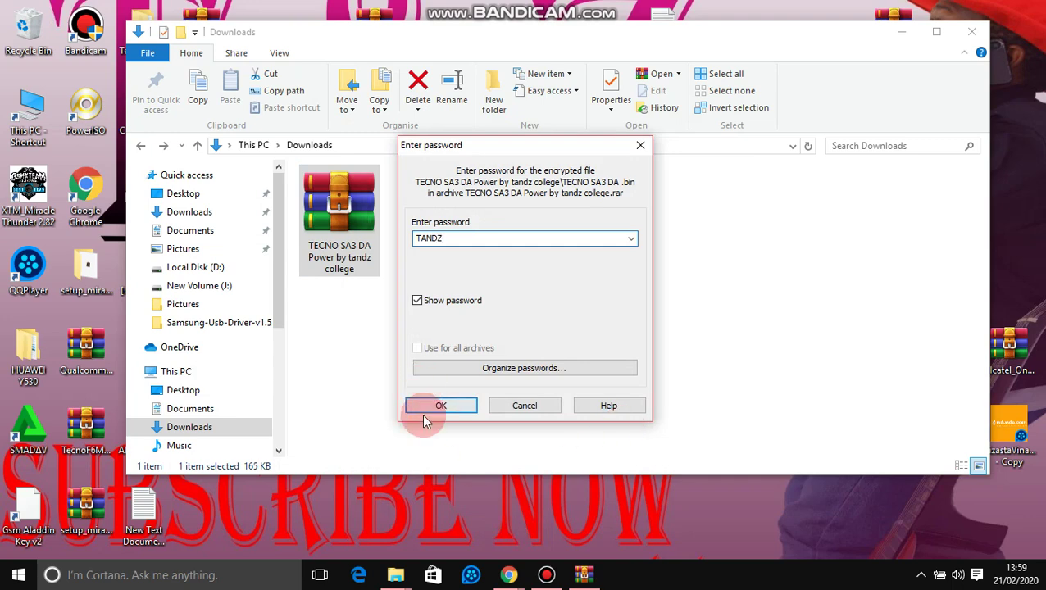
left_click(428, 409)
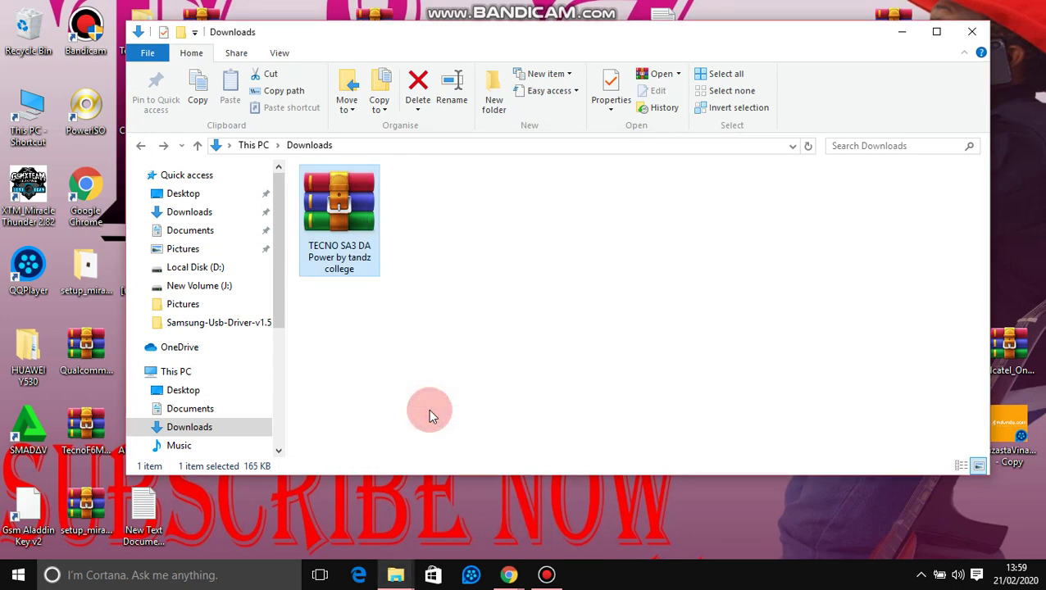
Step: Check the extracted TECNO folder's inner files, the .bin and note, then return to Downloads
double_click(441, 224)
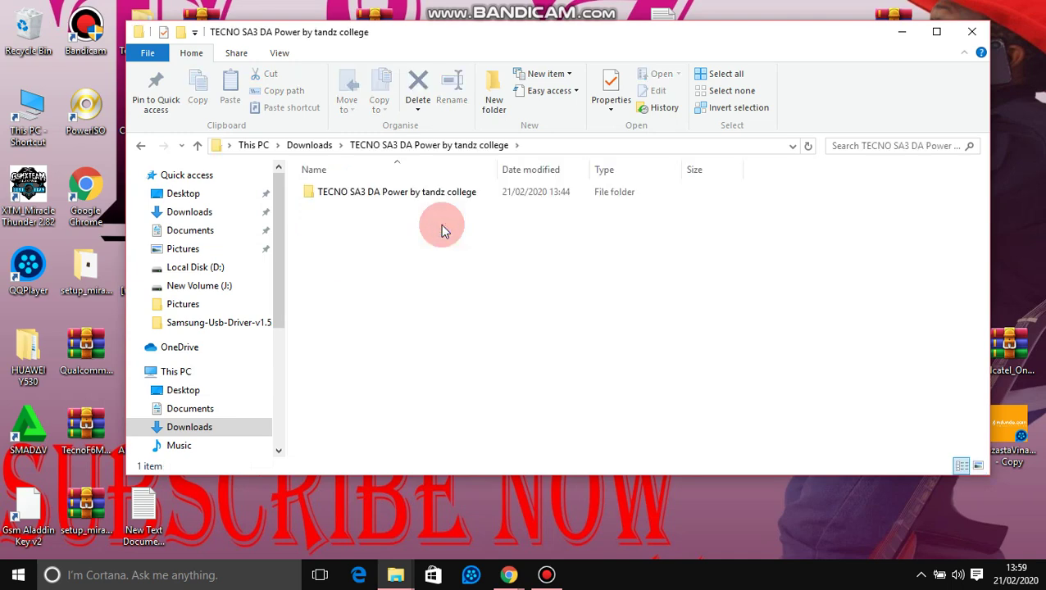
double_click(433, 197)
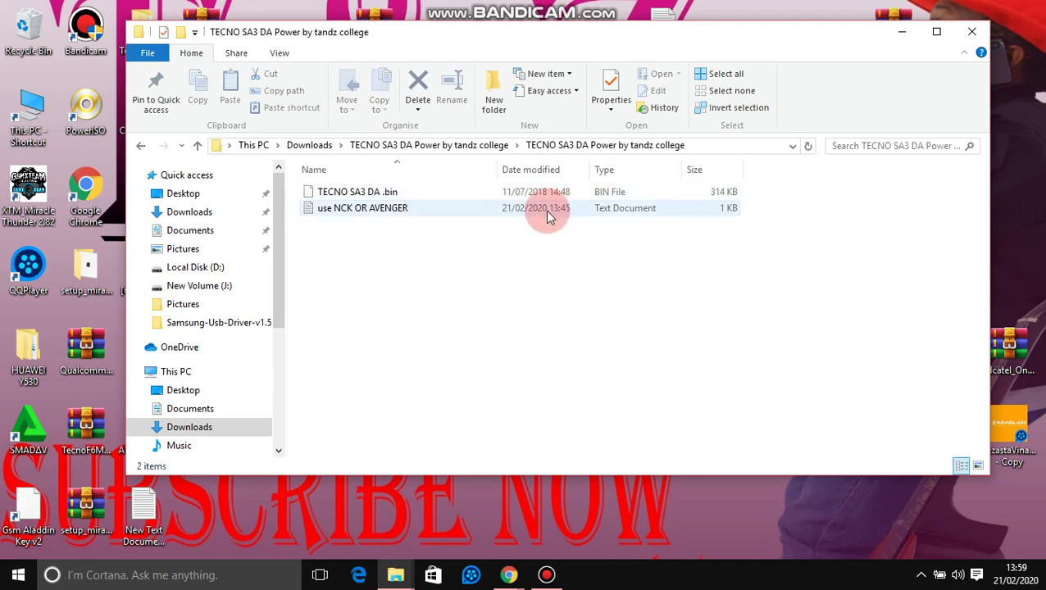
left_click(139, 148)
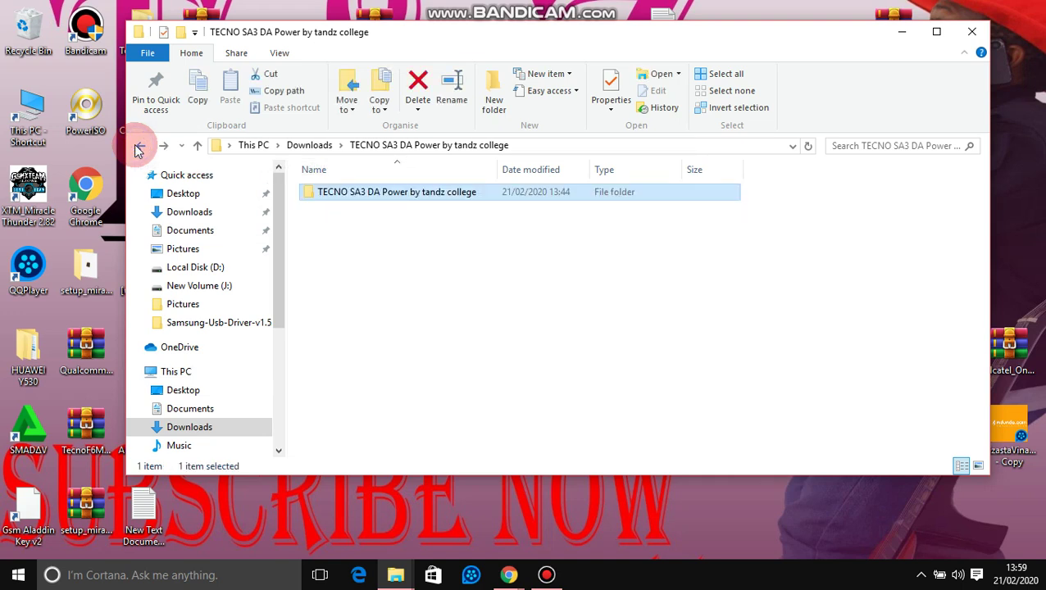
left_click(138, 148)
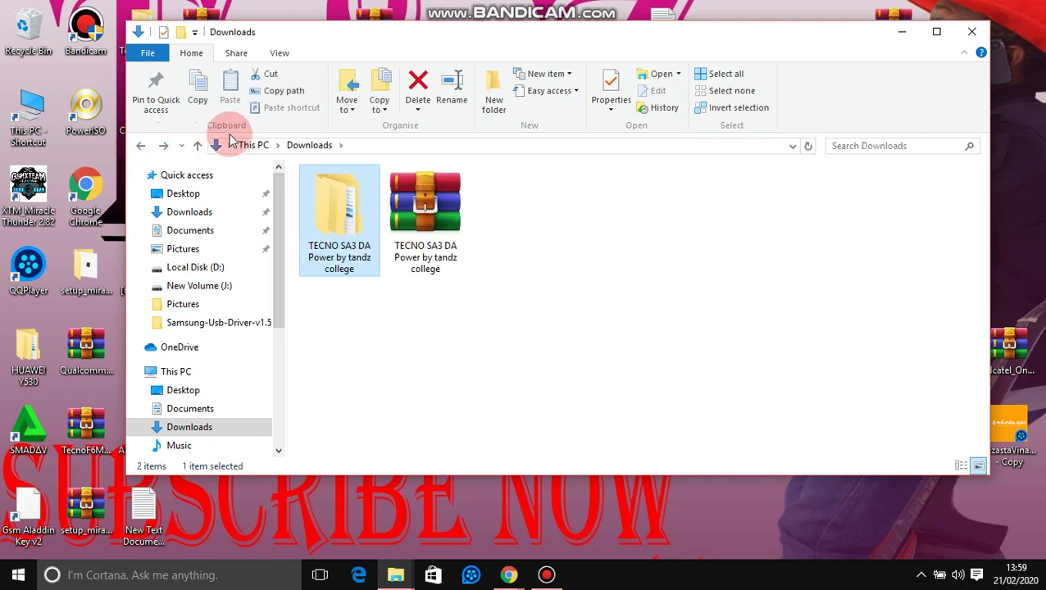